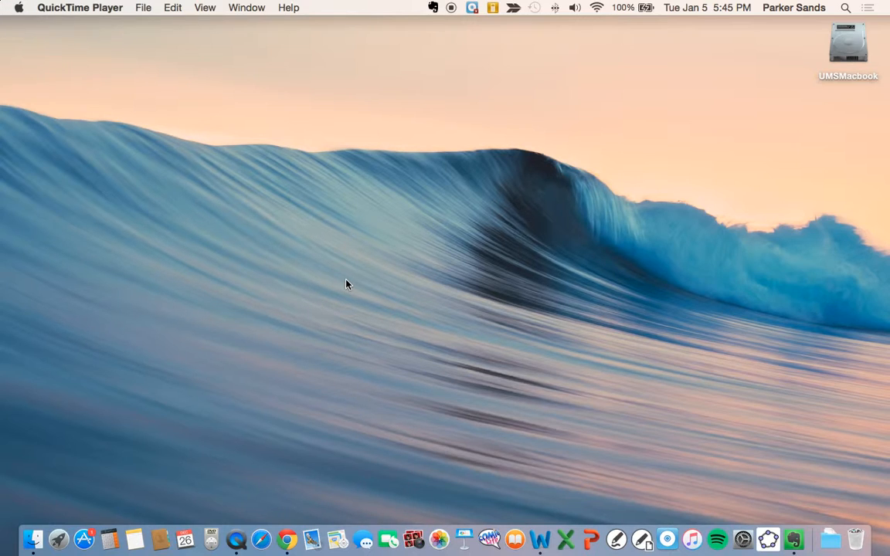
# - Open Gmail in Google Chrome and sign in to the student account with its password
pyautogui.click(286, 541)
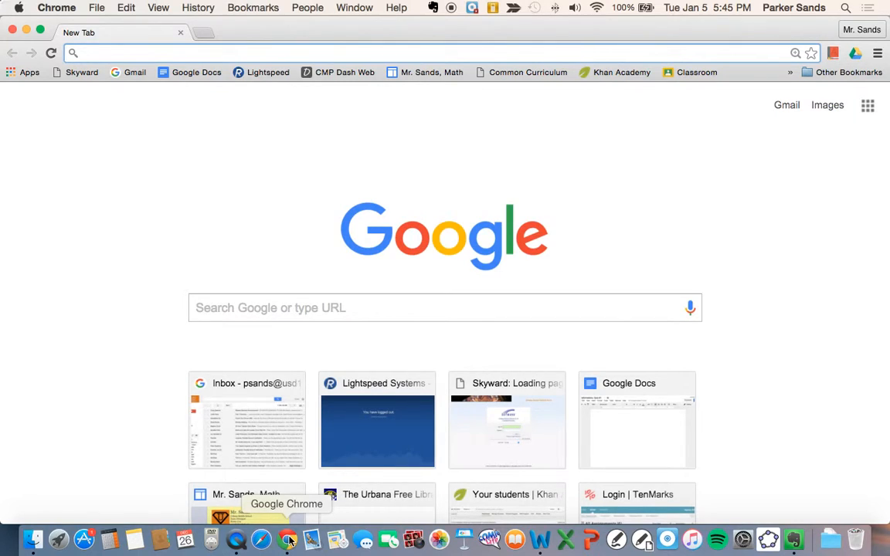
pyautogui.click(790, 105)
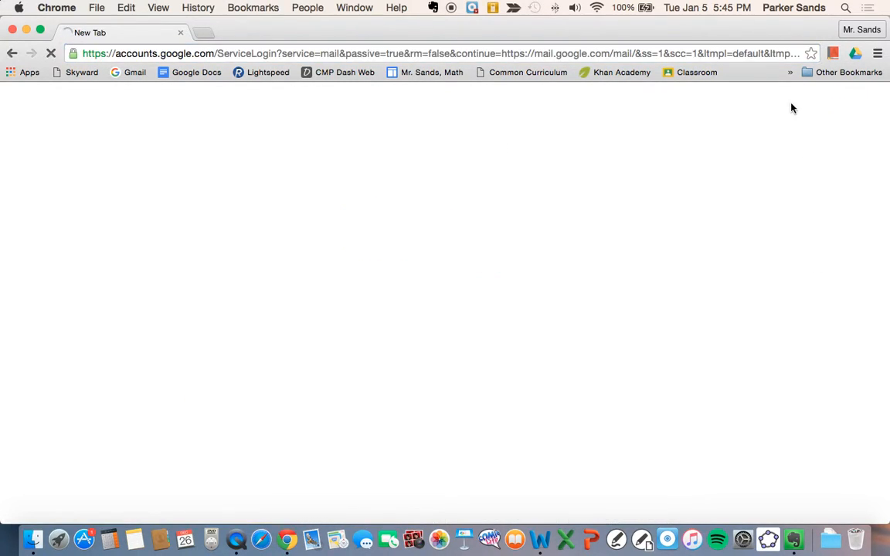
pyautogui.click(414, 247)
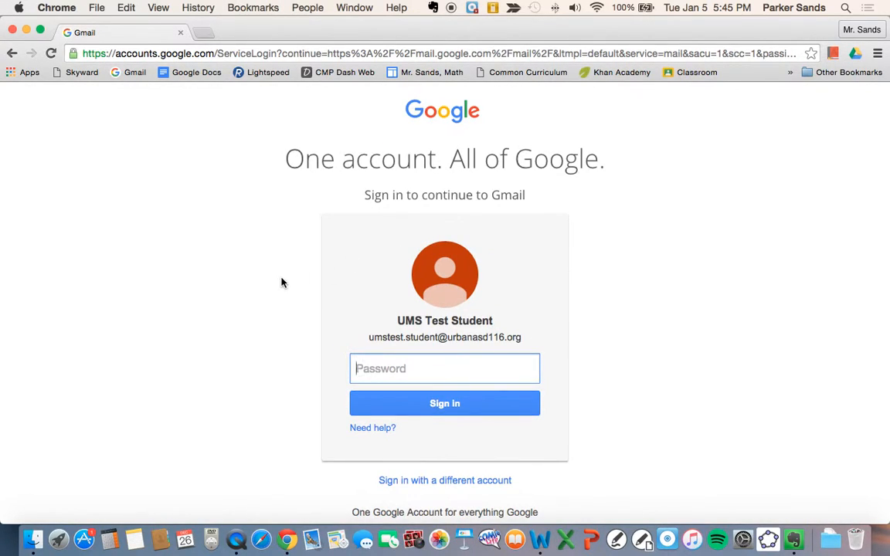
pyautogui.write('••••••••')
pyautogui.press('Return')
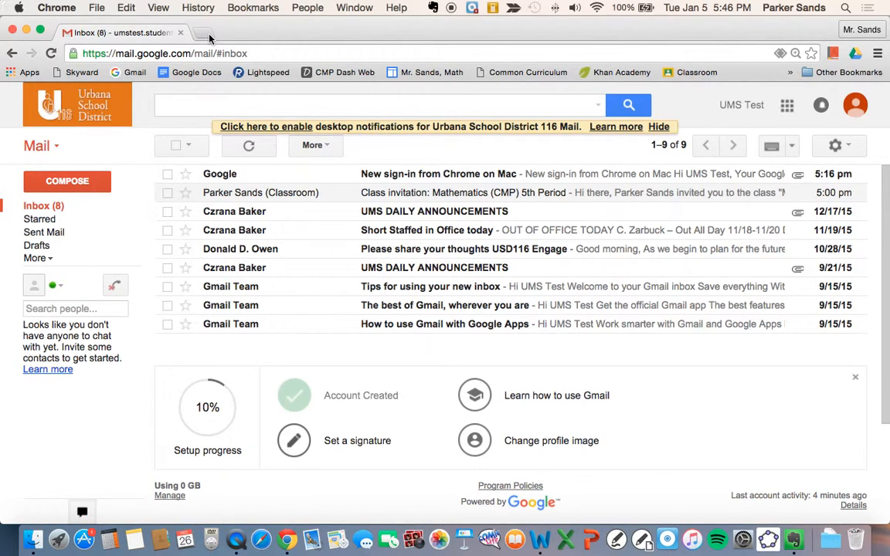
# - Open the geogebra.org website in a new browser tab
pyautogui.click(203, 34)
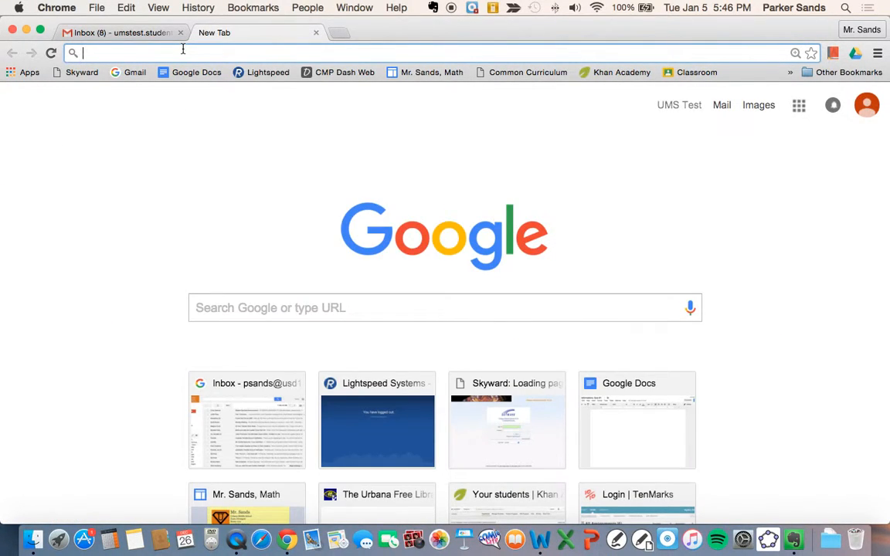
pyautogui.write('geogebra.org')
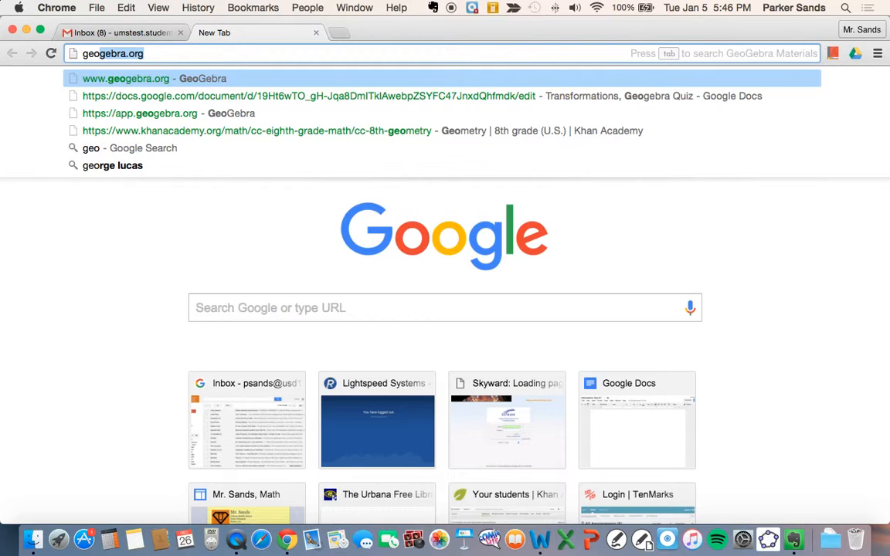
pyautogui.press('Right')
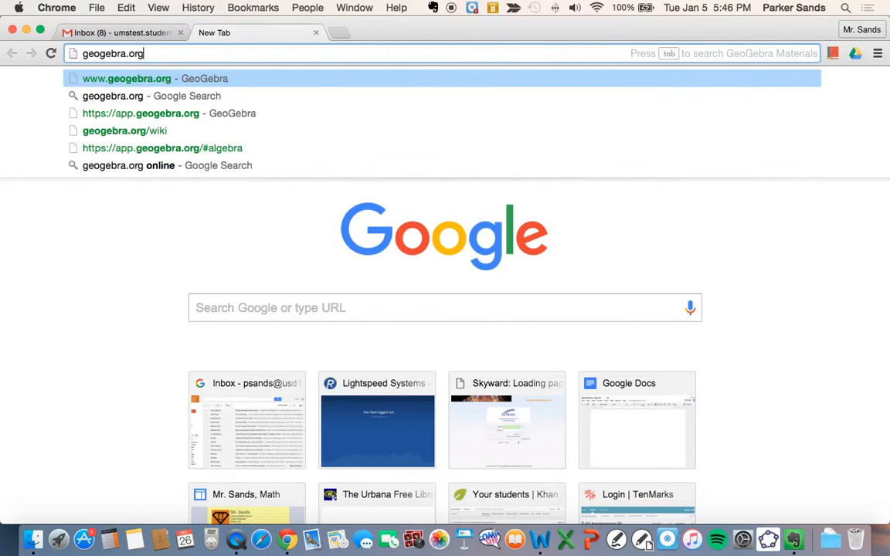
pyautogui.press('Return')
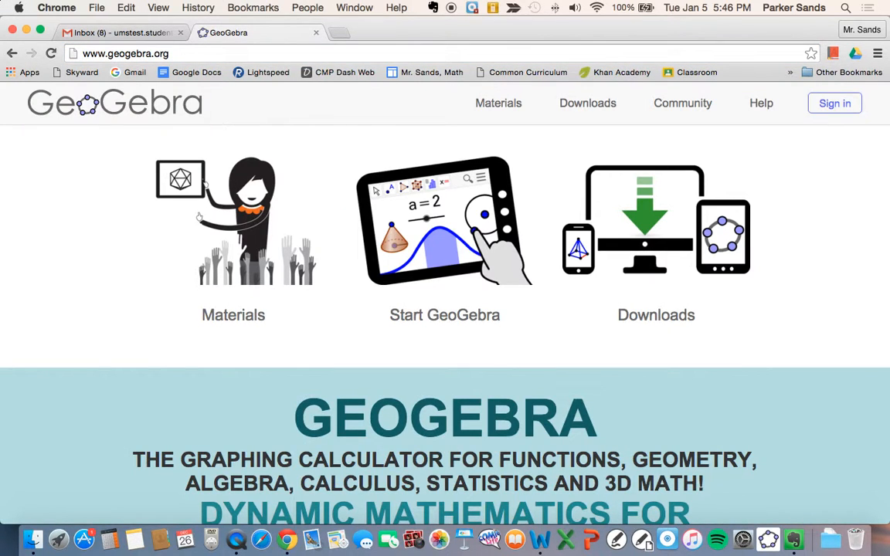
# - Start the GeoGebra web app with the Algebra perspective and dismiss the on-screen keyboard
pyautogui.click(438, 245)
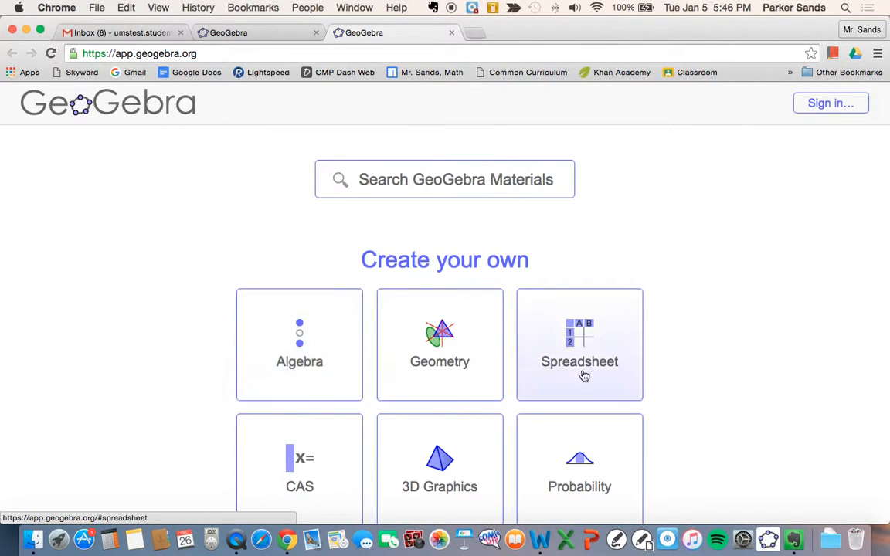
pyautogui.click(302, 341)
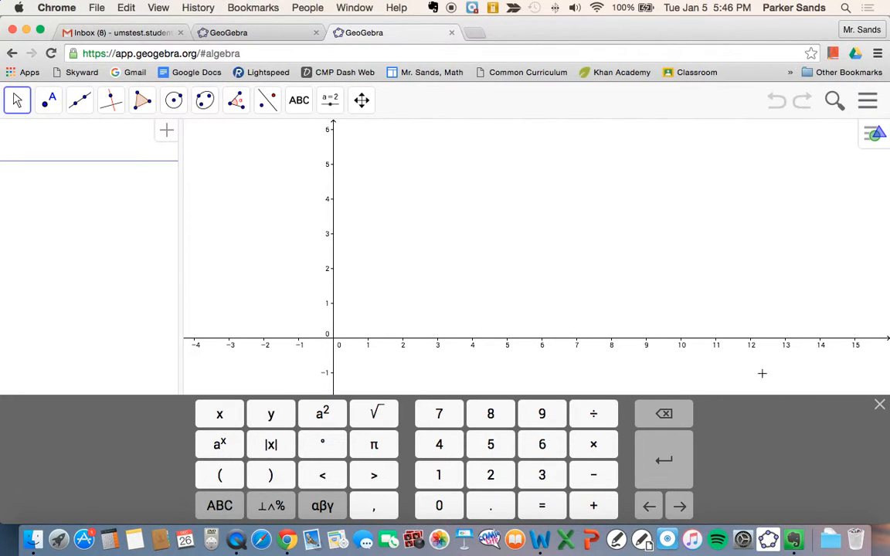
pyautogui.click(881, 407)
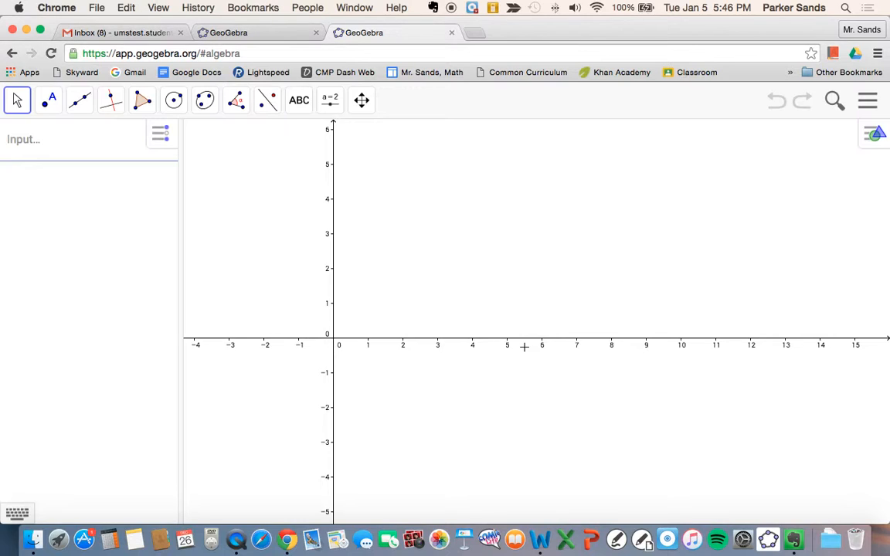
# - Toggle the axes off and on, try the isometric and polar grids, and set the graphics view to the square grid
pyautogui.click(876, 135)
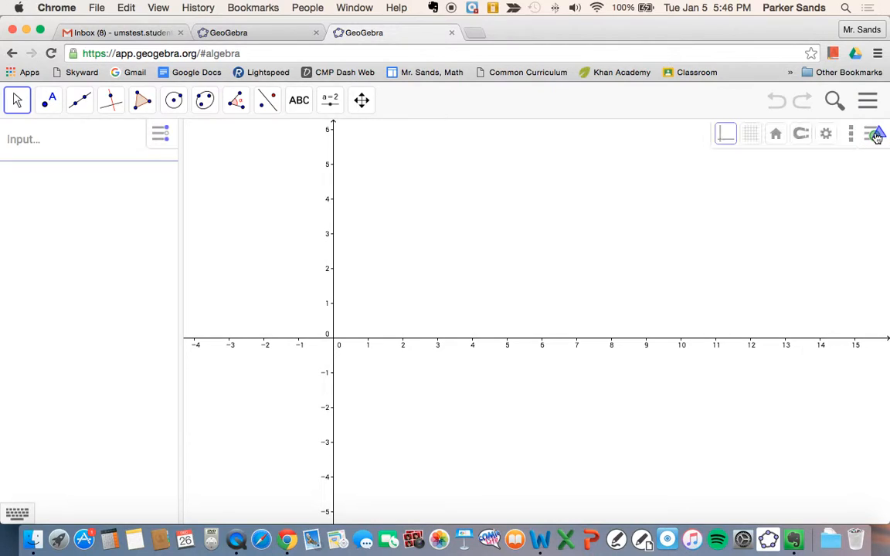
pyautogui.click(724, 137)
pyautogui.click(724, 137)
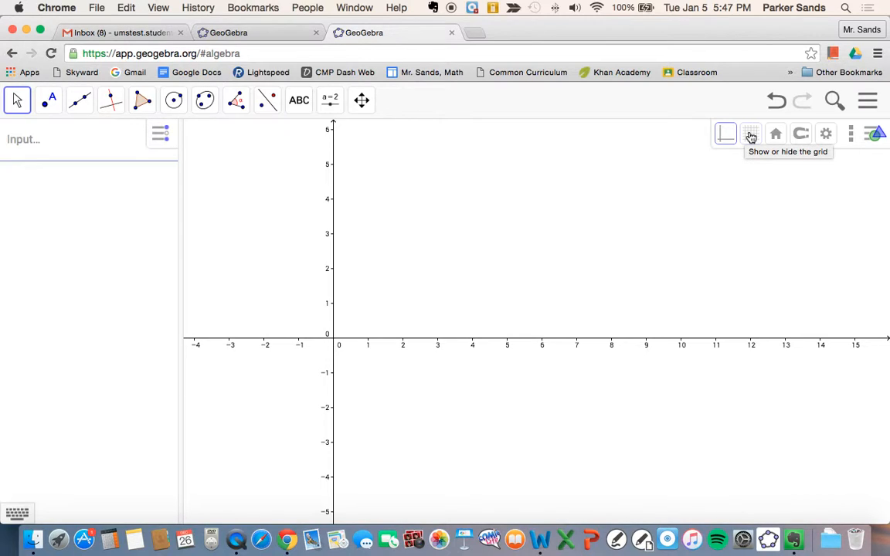
pyautogui.click(751, 136)
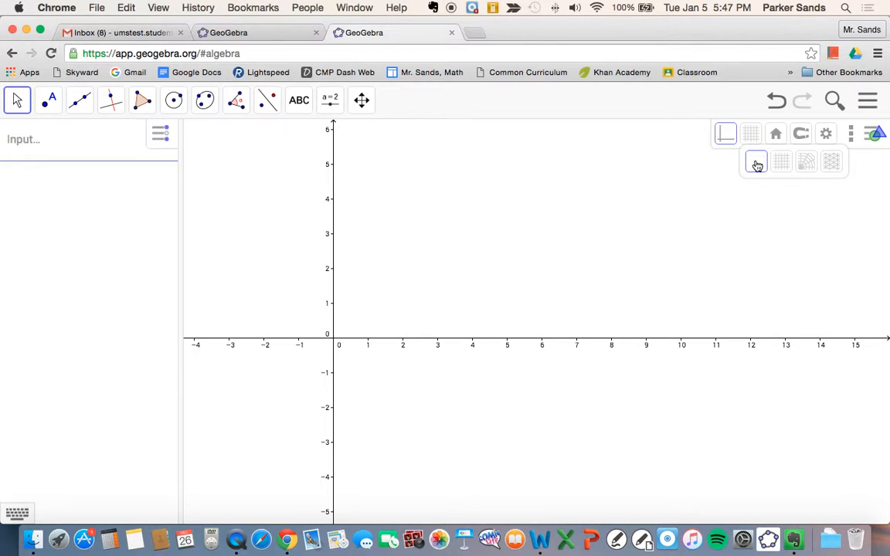
pyautogui.click(831, 161)
pyautogui.click(806, 164)
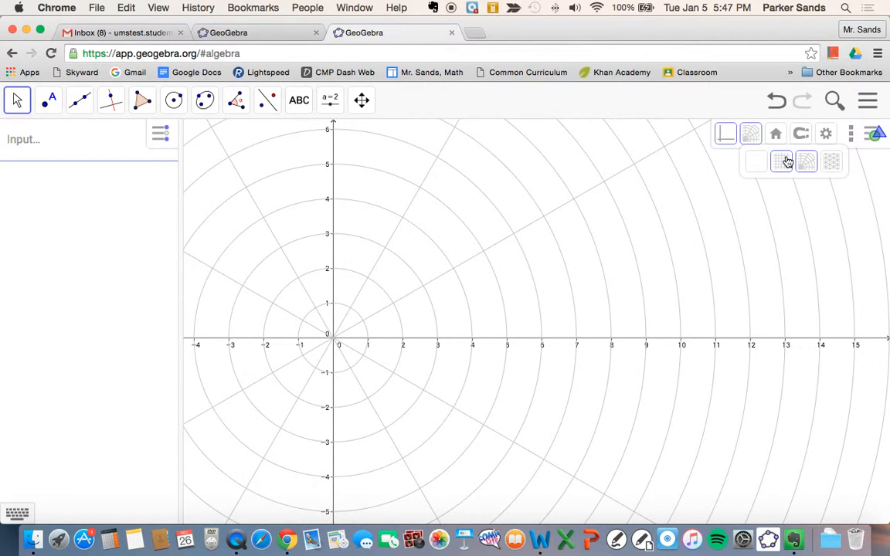
pyautogui.click(783, 162)
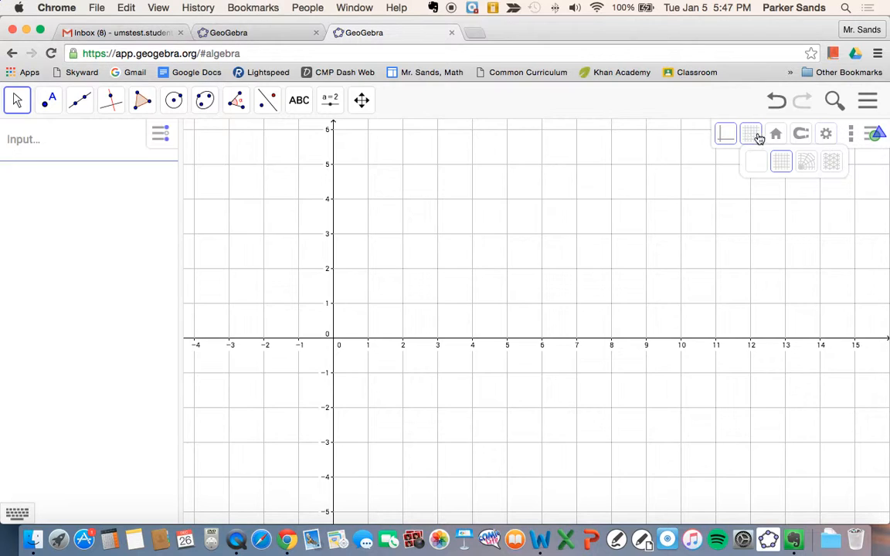
pyautogui.click(876, 134)
pyautogui.click(877, 135)
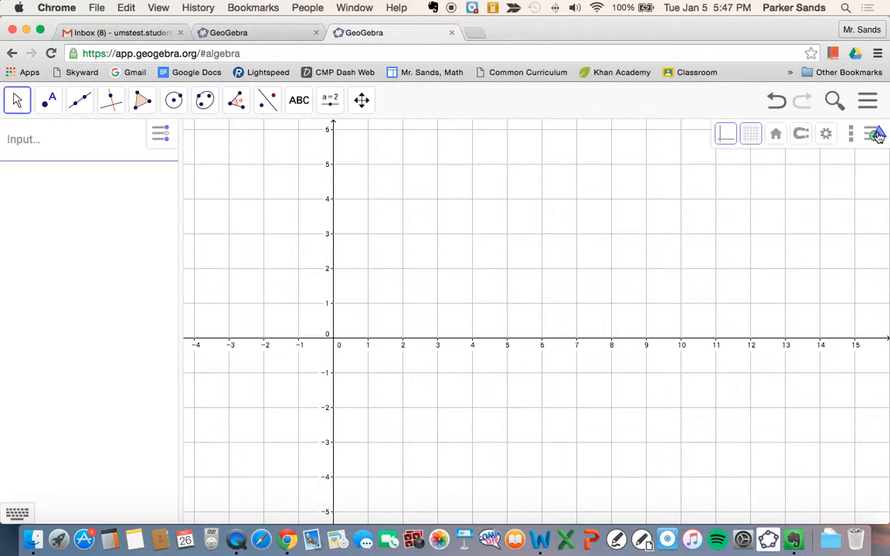
# - Review the graphics view's axis and grid settings, make the axes bold, and close the settings
pyautogui.click(827, 135)
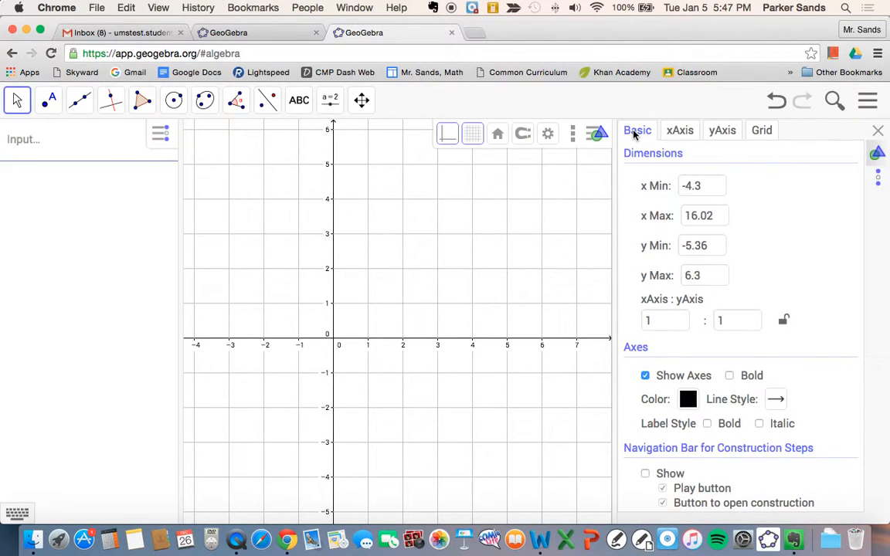
pyautogui.click(684, 133)
pyautogui.click(728, 133)
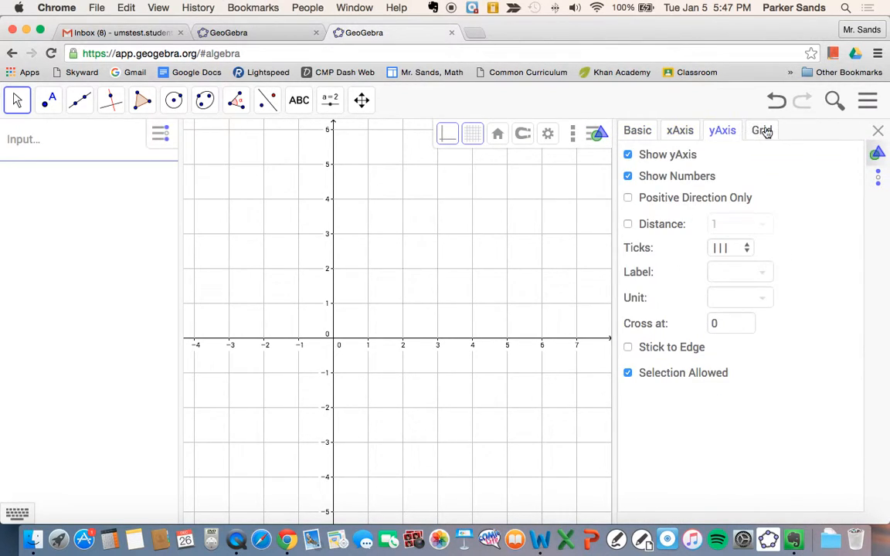
pyautogui.click(763, 132)
pyautogui.click(641, 132)
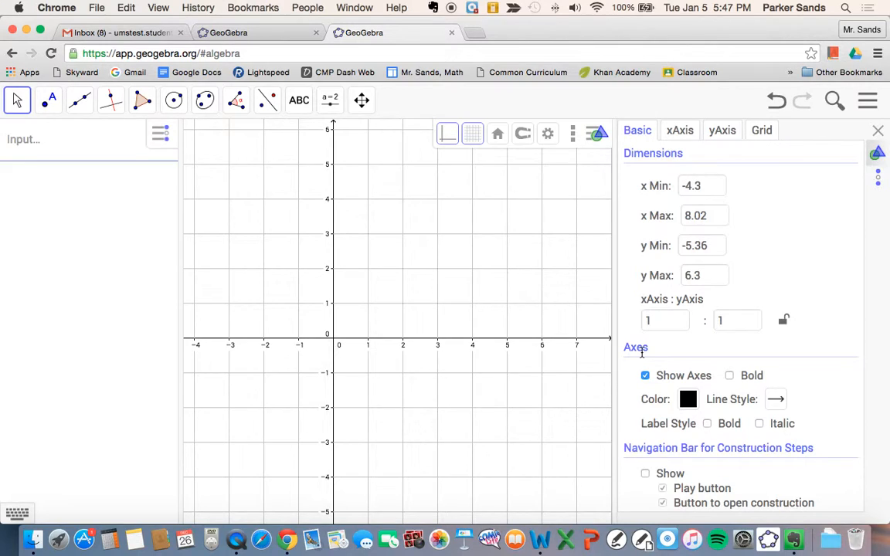
pyautogui.click(730, 377)
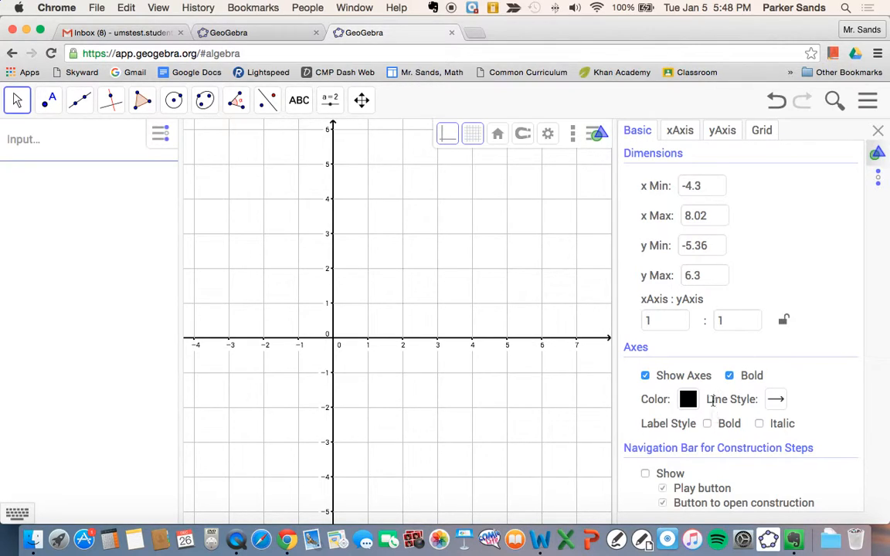
pyautogui.click(878, 131)
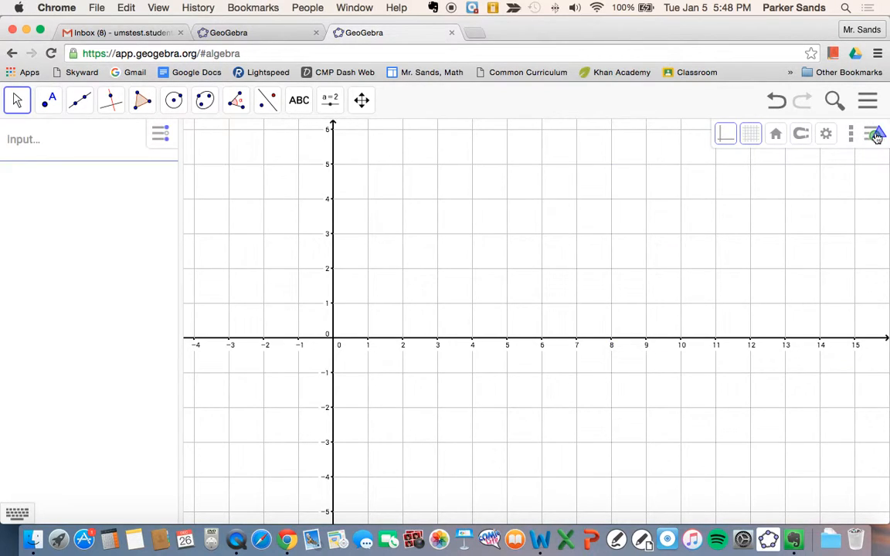
pyautogui.click(879, 136)
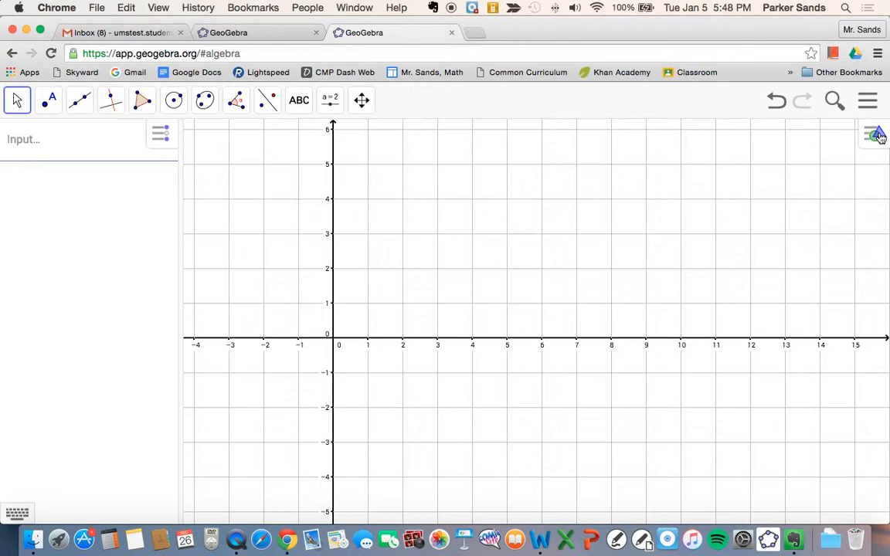
# - Use Move Graphics View to bring the origin near the centre of the coordinate plane
pyautogui.click(363, 100)
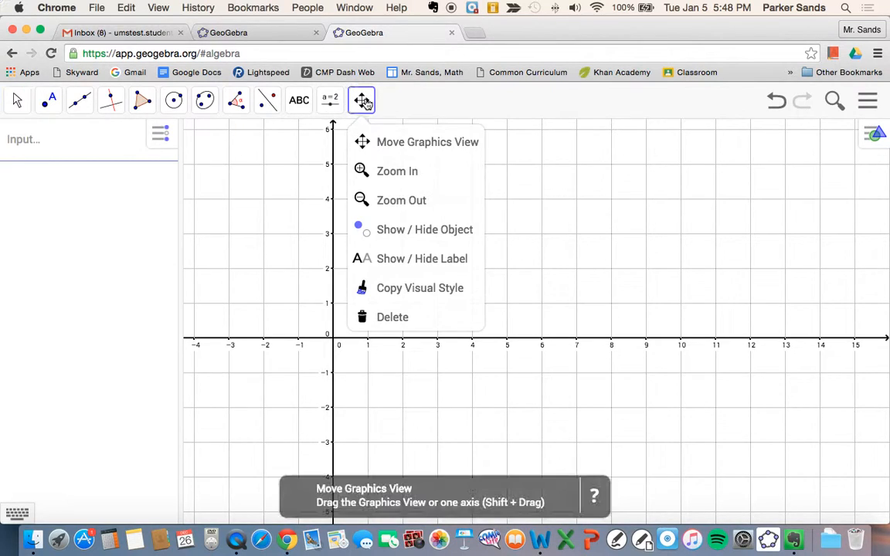
pyautogui.click(425, 144)
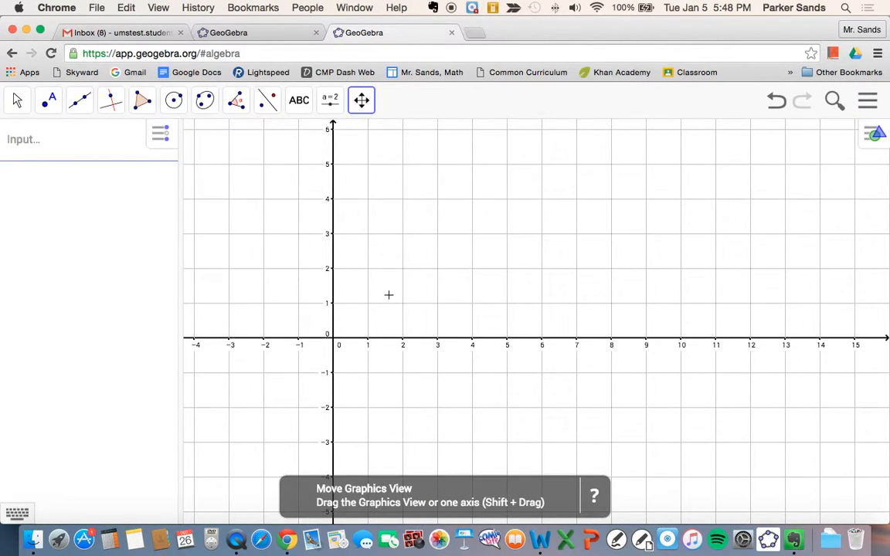
pyautogui.moveTo(391, 300); pyautogui.dragTo(603, 281)
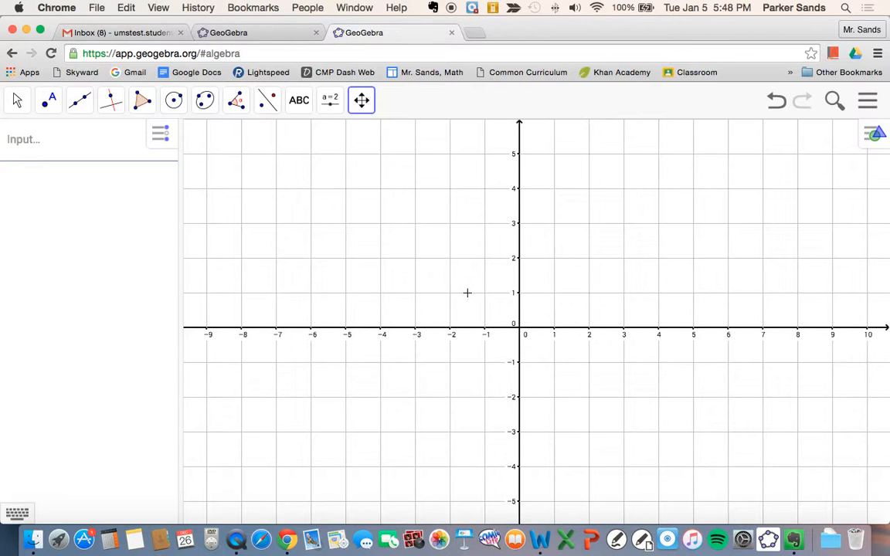
# - Switch to the Microsoft Word document to examine the translation task and the quadrilateral's vertices, and return to GeoGebra
pyautogui.hotkey('ctrl', 'Up')
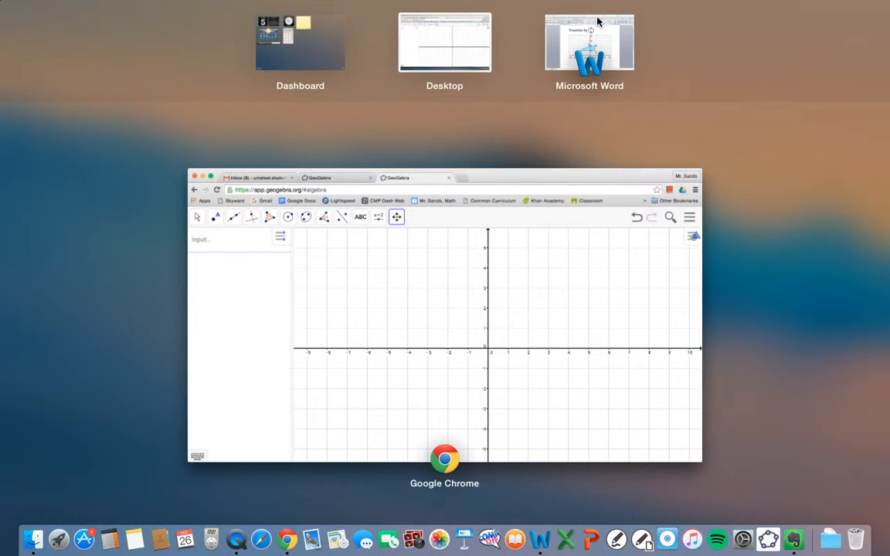
pyautogui.click(588, 74)
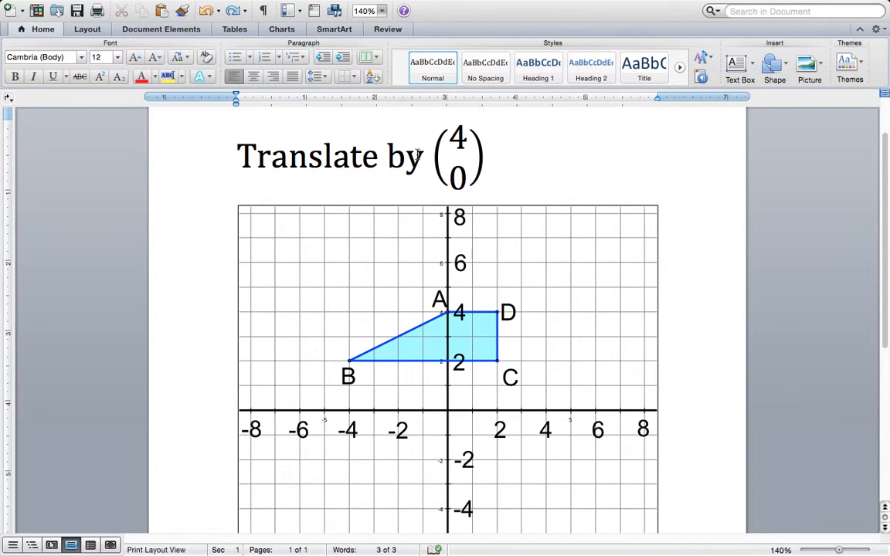
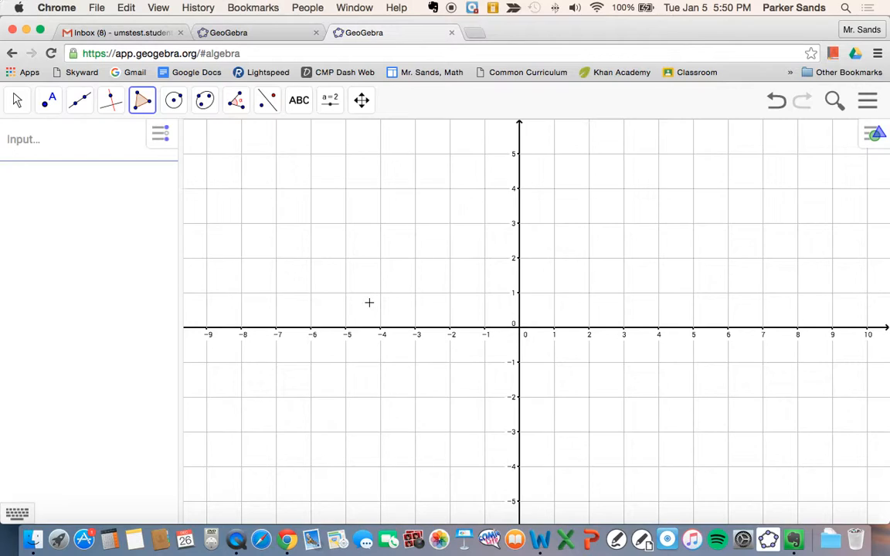
pyautogui.hotkey('ctrl', 'Up')
pyautogui.click(605, 48)
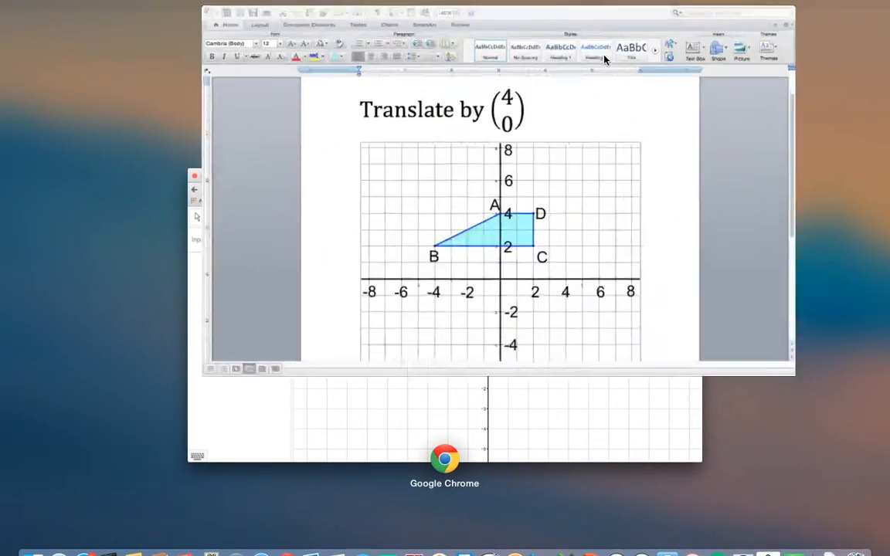
pyautogui.hotkey('ctrl', 'Up')
pyautogui.click(371, 340)
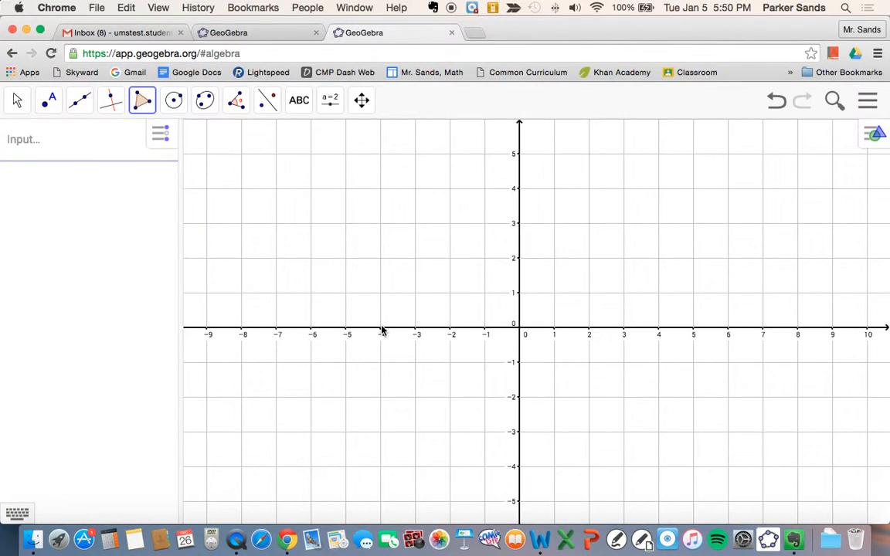
# - Draw a quadrilateral with the Polygon tool through (-4, 2), (2, 2), (2, 4) and (0, 4), checking the vertices against the Microsoft Word document
pyautogui.click(381, 257)
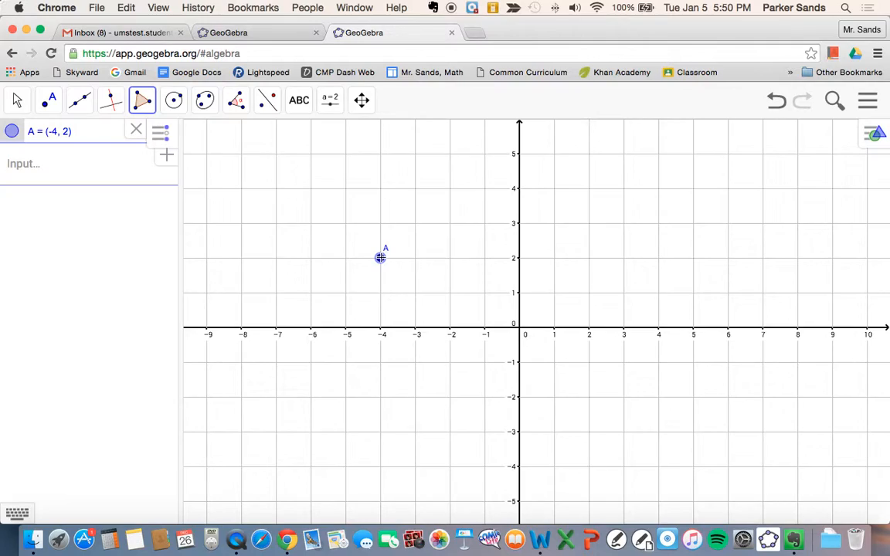
pyautogui.hotkey('ctrl', 'Up')
pyautogui.click(616, 22)
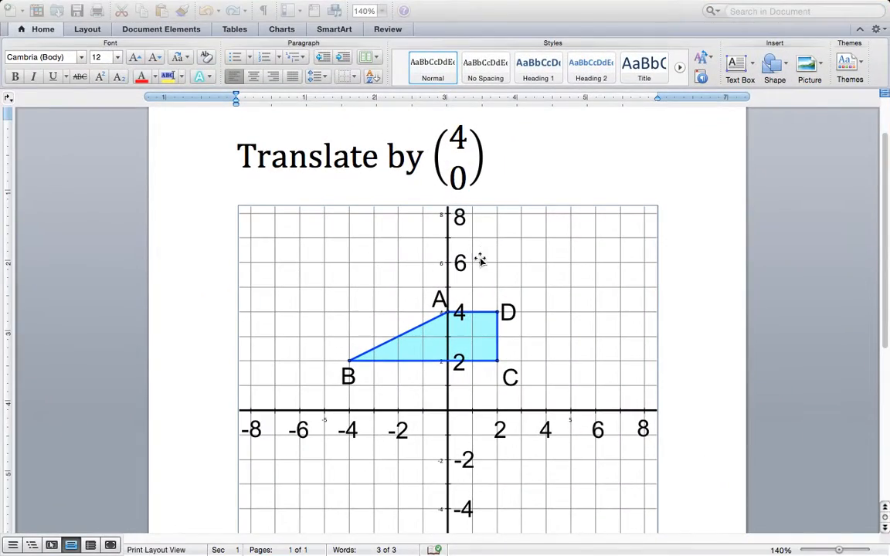
pyautogui.hotkey('ctrl', 'Up')
pyautogui.click(407, 384)
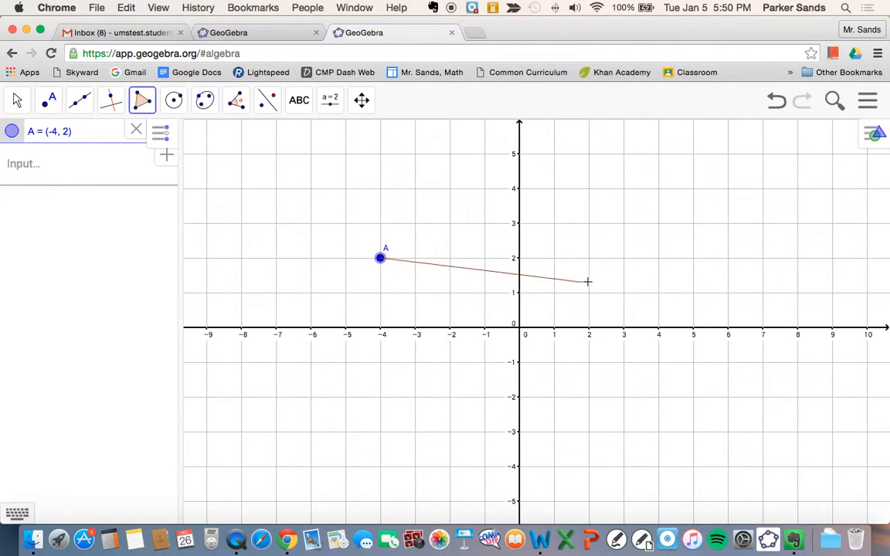
pyautogui.click(589, 258)
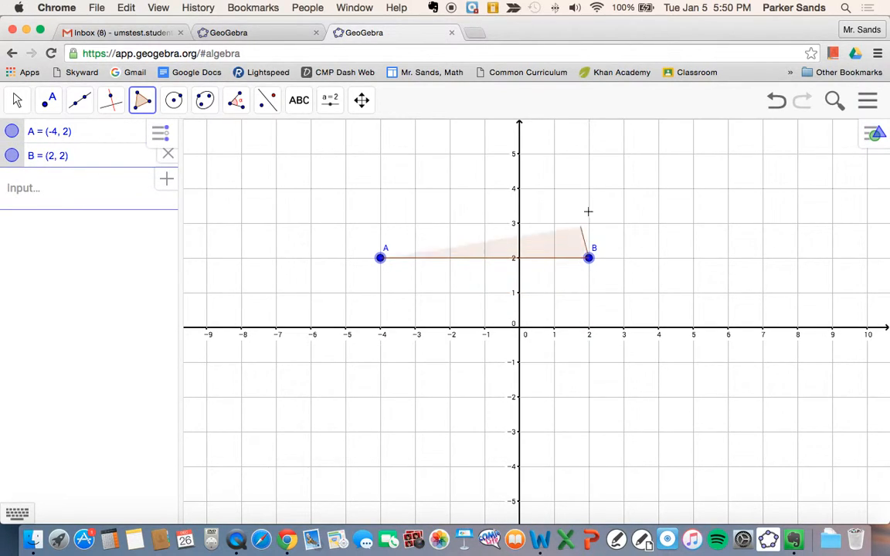
pyautogui.click(589, 189)
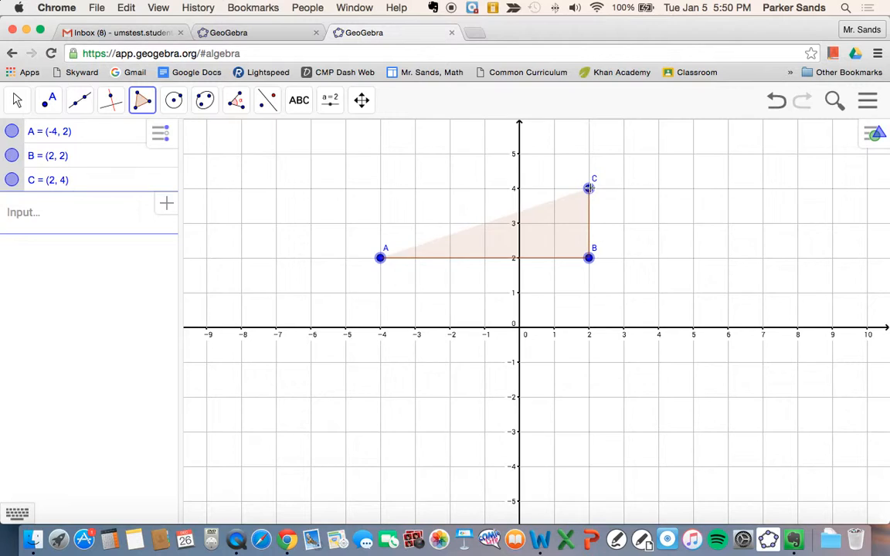
pyautogui.click(519, 189)
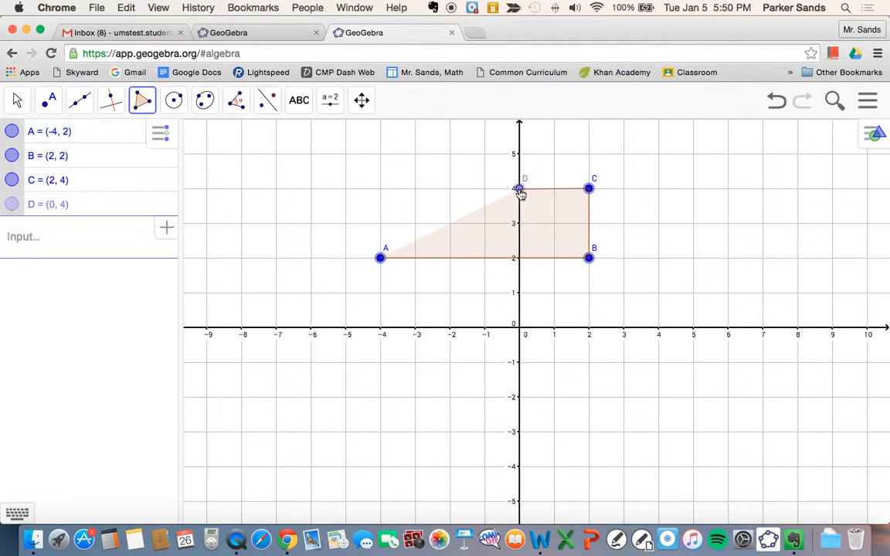
pyautogui.click(380, 258)
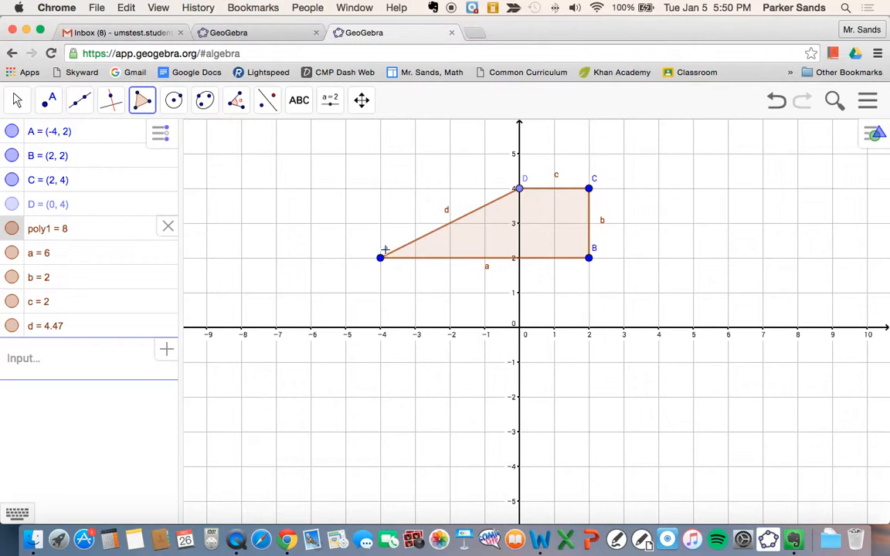
# - Change the quadrilateral's colour to red and close the style options
pyautogui.click(878, 135)
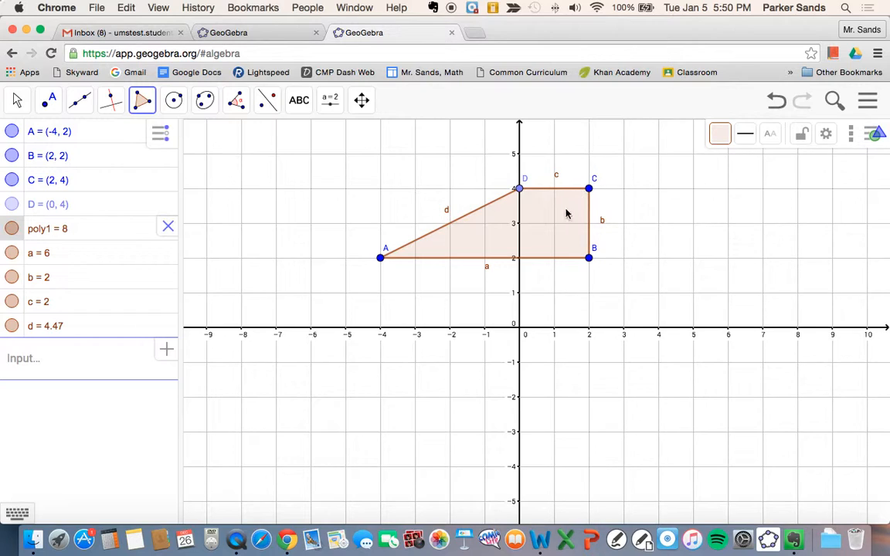
pyautogui.click(720, 136)
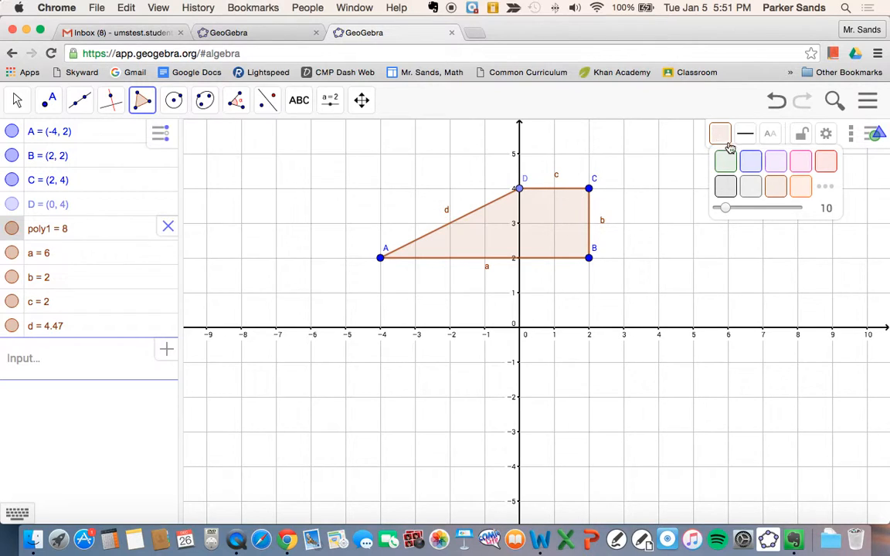
pyautogui.click(827, 164)
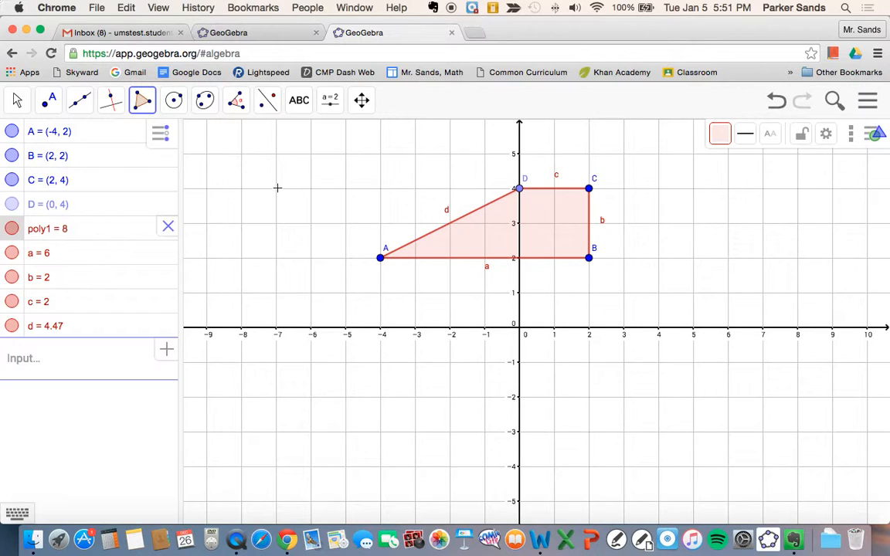
pyautogui.click(878, 136)
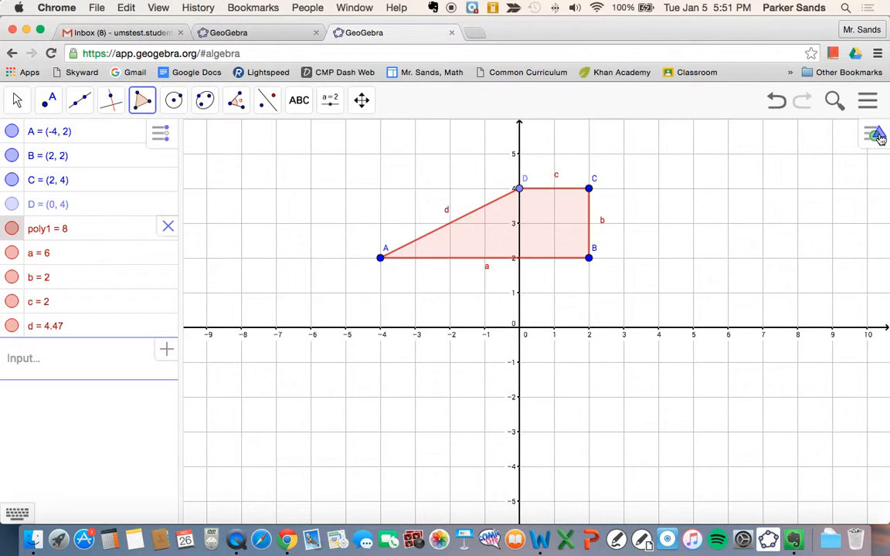
# - Add a text with the teacher's name, 1/5/16, CMP 5 and Geogebra Quiz on separate lines, and move it beyond (8, 5) on the grid
pyautogui.click(302, 105)
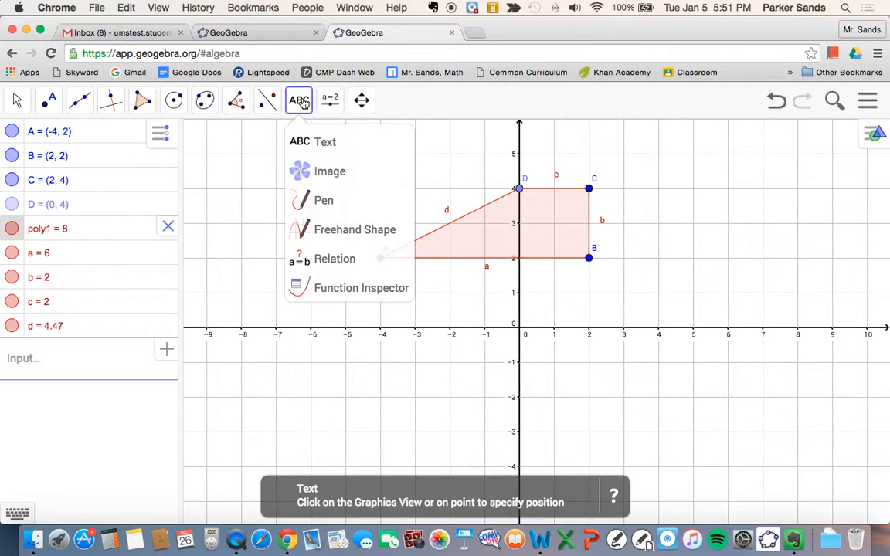
pyautogui.click(323, 141)
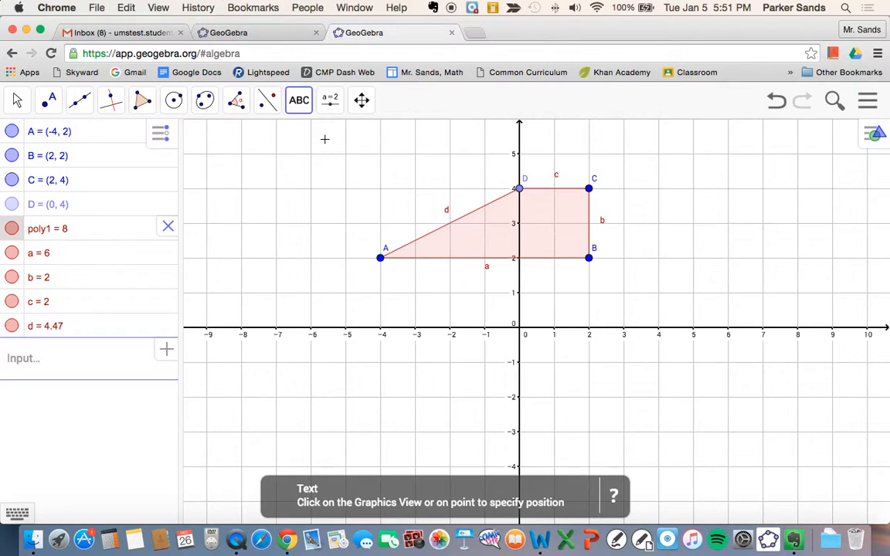
pyautogui.click(738, 160)
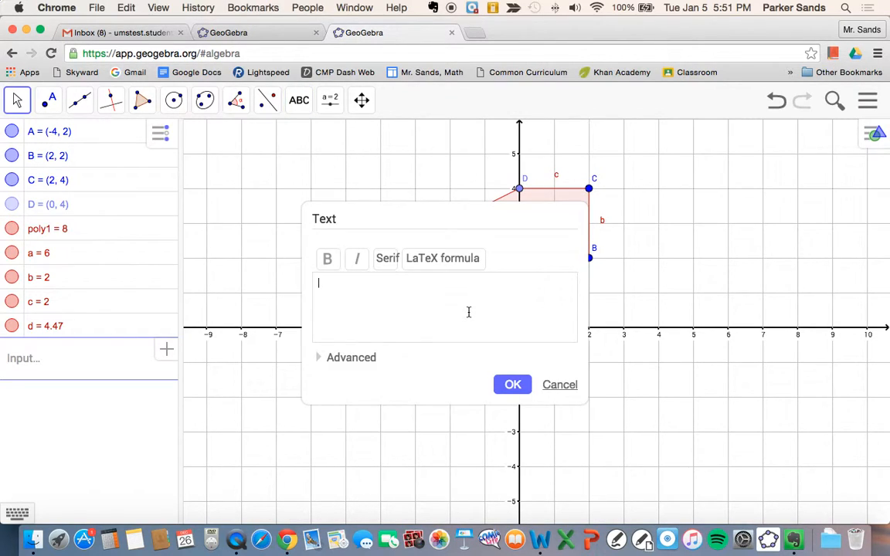
pyautogui.write('Mr. Sand')
pyautogui.write('16')
pyautogui.press('Return')
pyautogui.write('CMP 5')
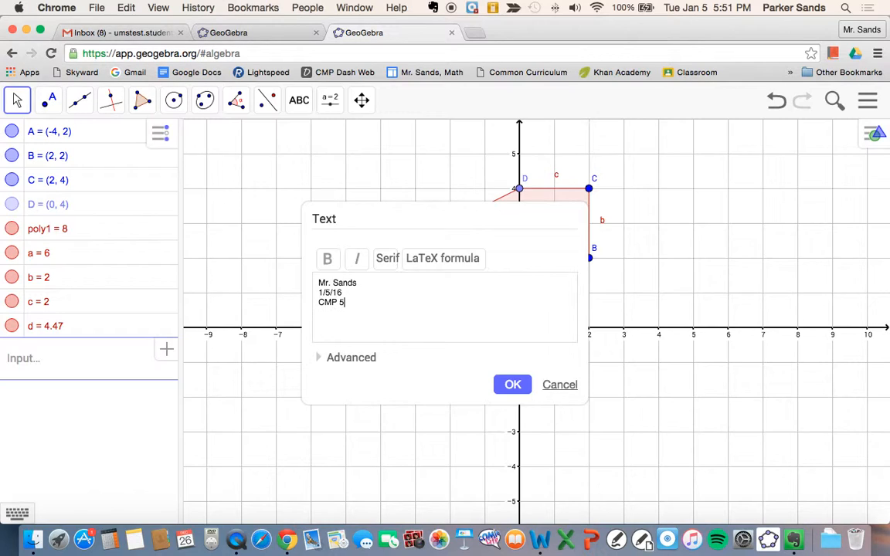
pyautogui.press('Return')
pyautogui.write('Geoe')
pyautogui.write('gebra Quiz')
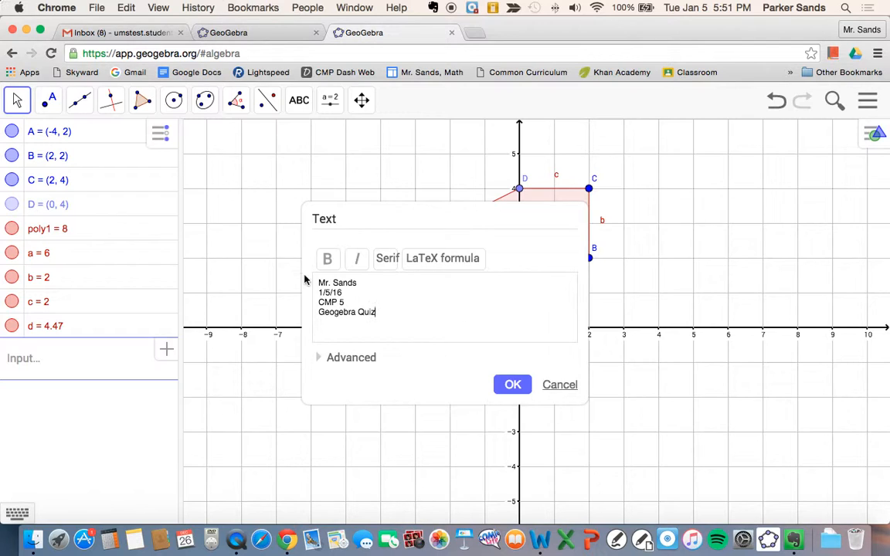
pyautogui.click(516, 386)
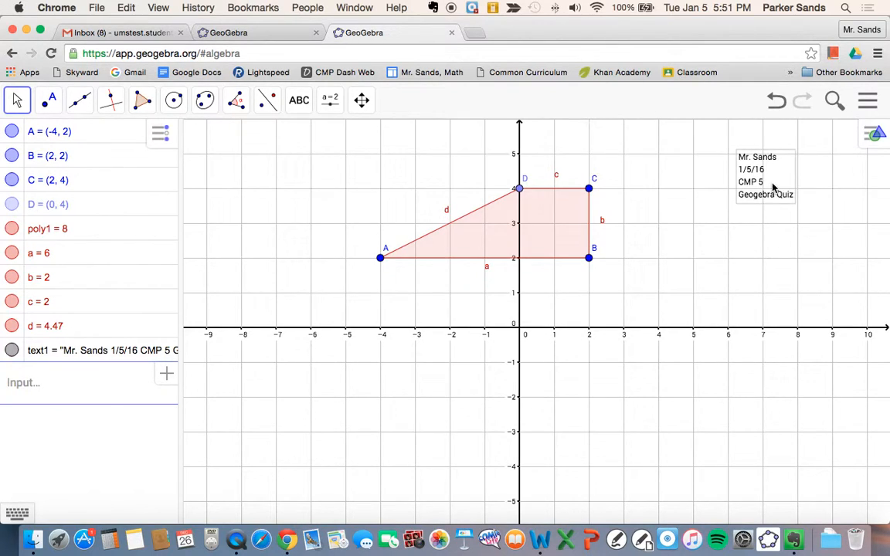
pyautogui.moveTo(767, 179); pyautogui.dragTo(830, 154)
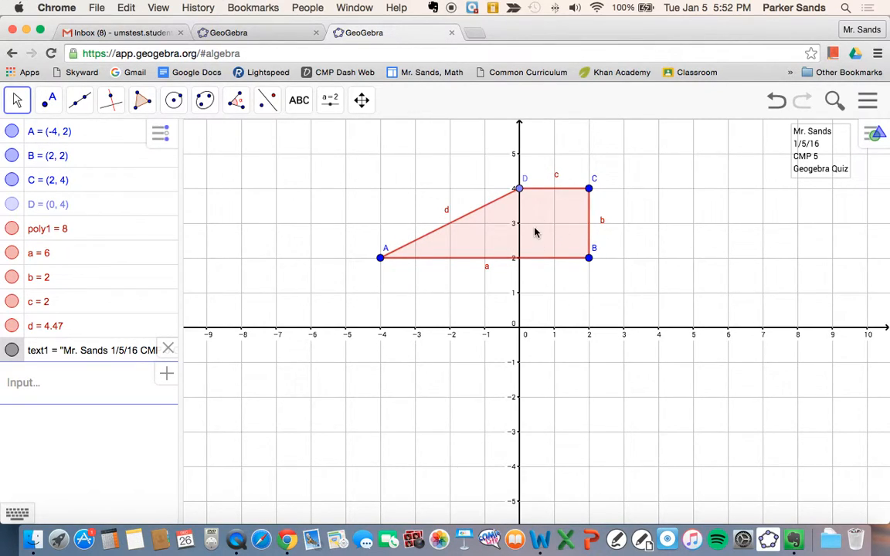
# - Switch to the Microsoft Word document to read the required translation vector, and return to GeoGebra
pyautogui.hotkey('ctrl', 'Up')
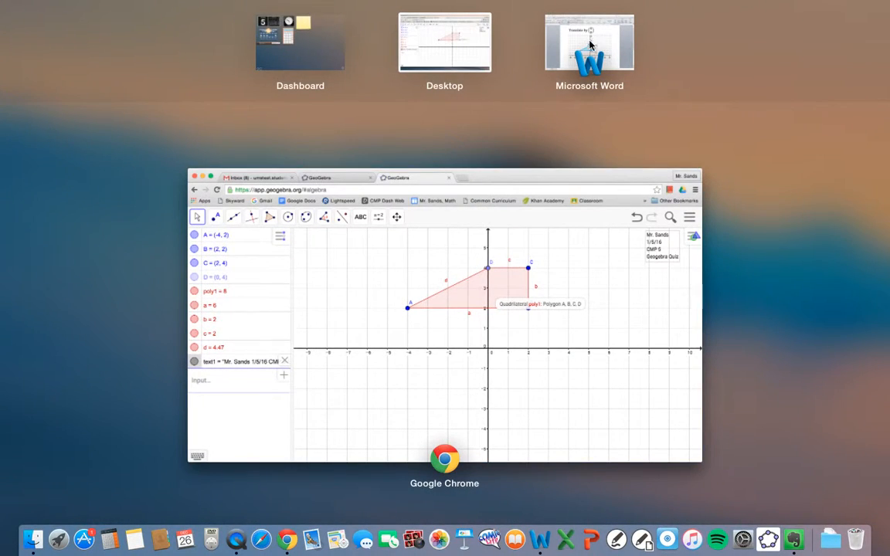
pyautogui.click(572, 52)
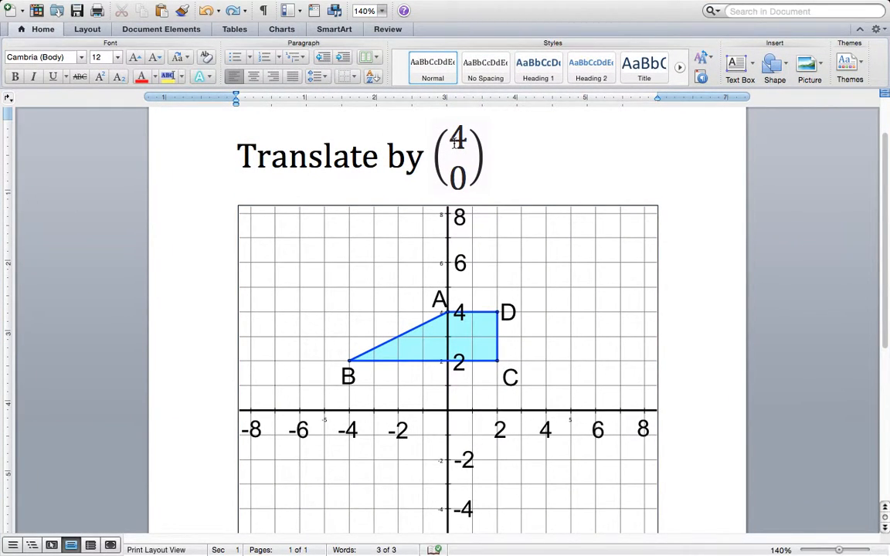
pyautogui.hotkey('ctrl', 'Up')
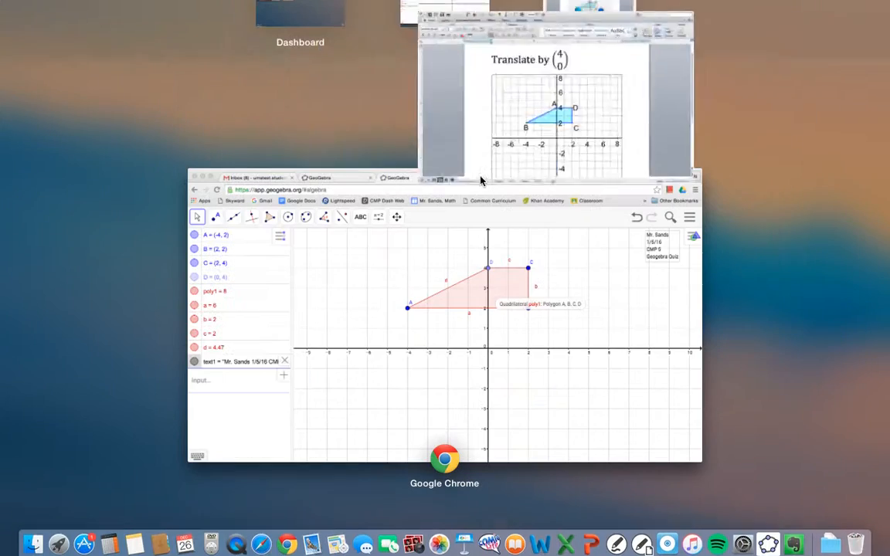
pyautogui.click(407, 252)
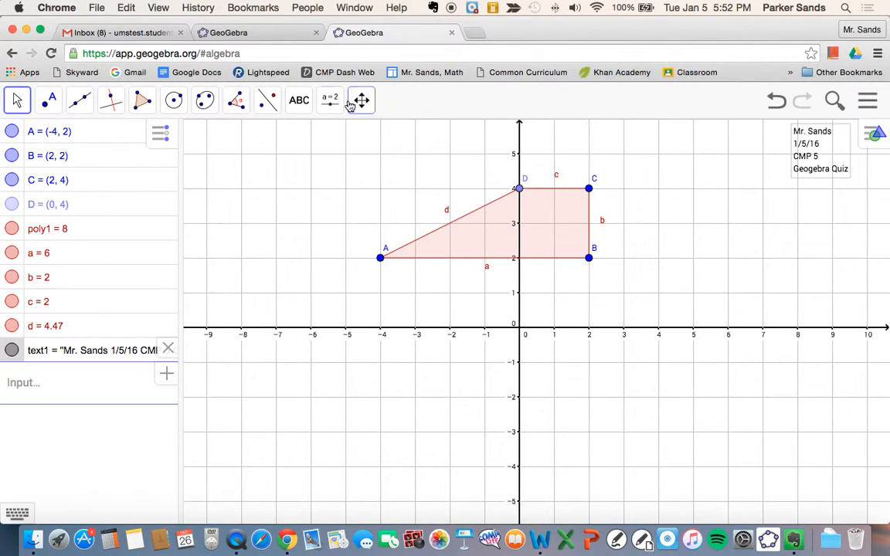
pyautogui.click(267, 100)
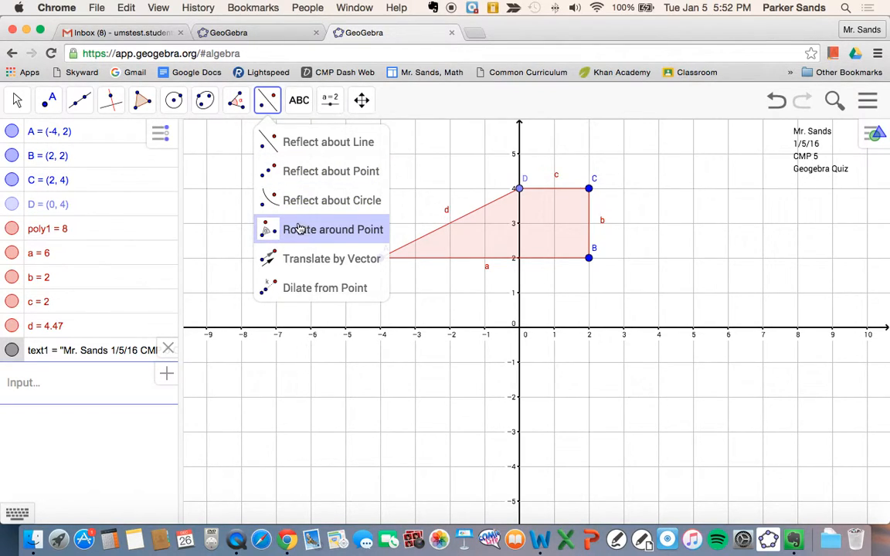
pyautogui.click(325, 264)
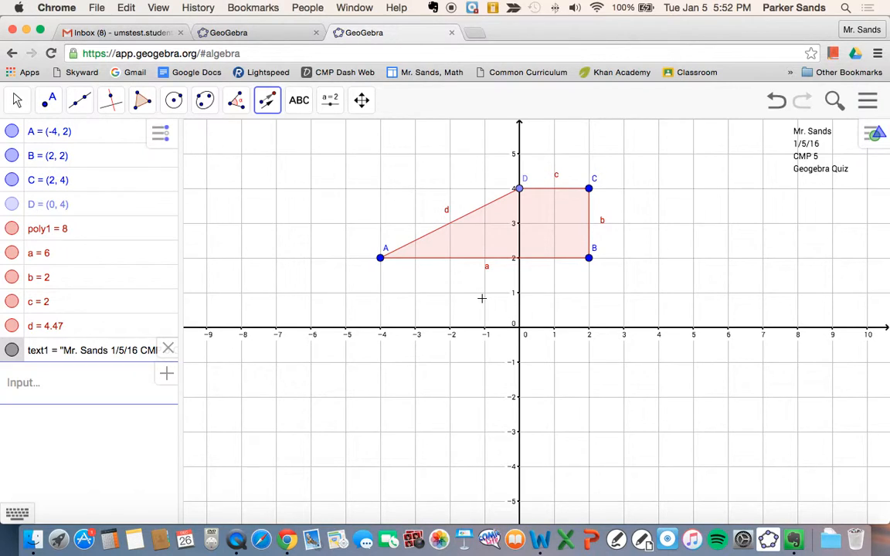
pyautogui.click(49, 101)
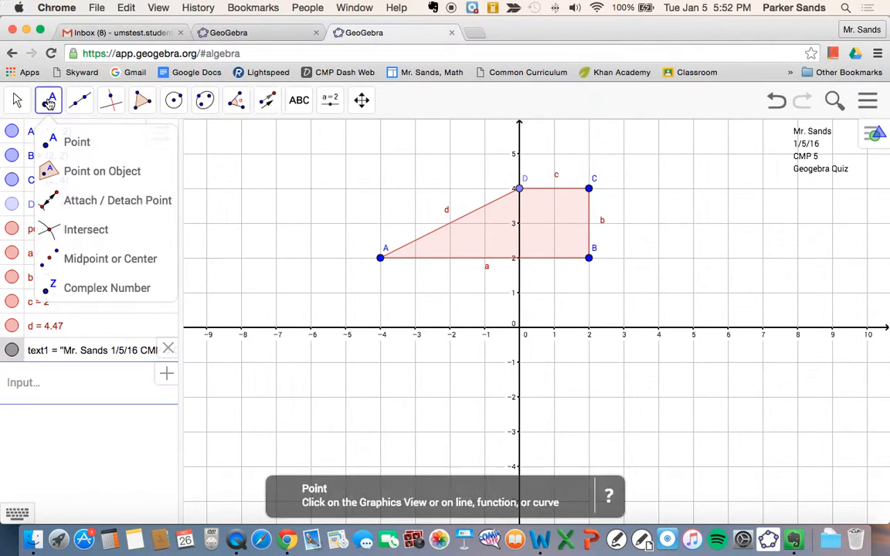
# - Draw a vector from vertex C at (2, 4) to a new point at (6, 4)
pyautogui.moveTo(85, 104)
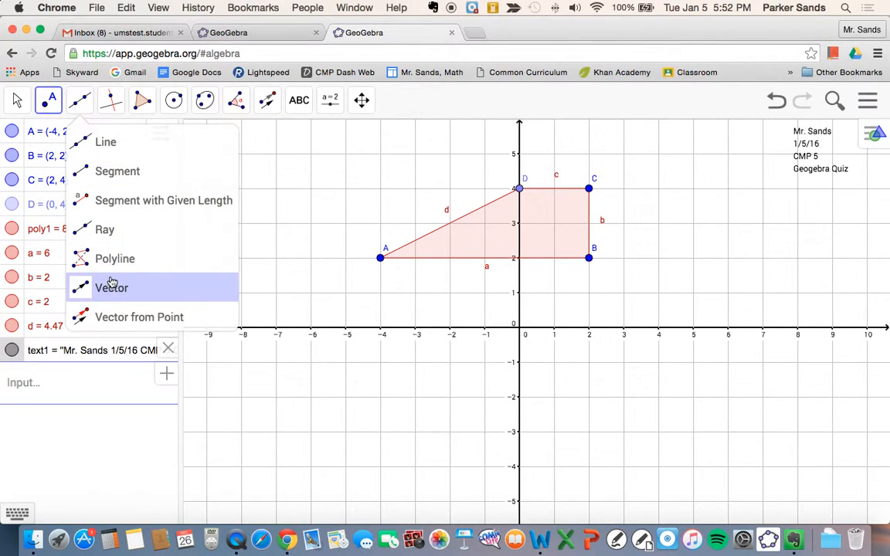
pyautogui.click(113, 290)
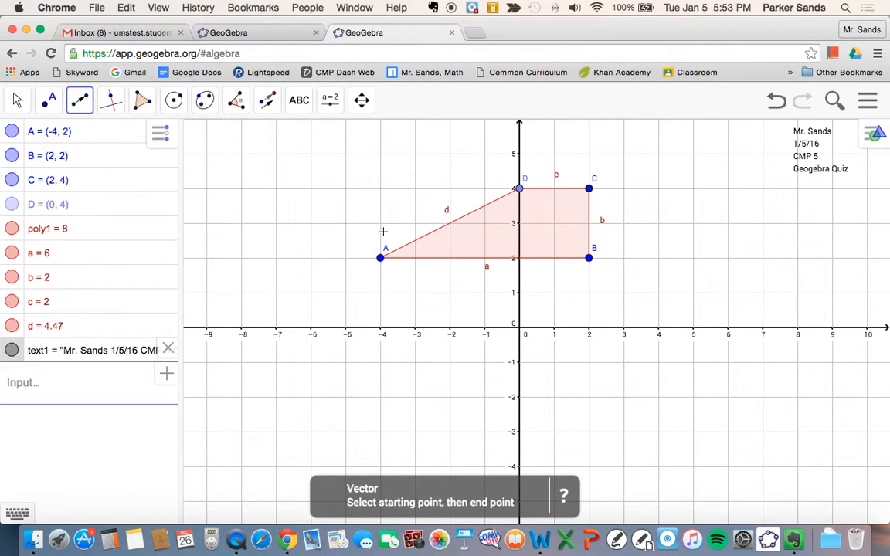
pyautogui.click(590, 190)
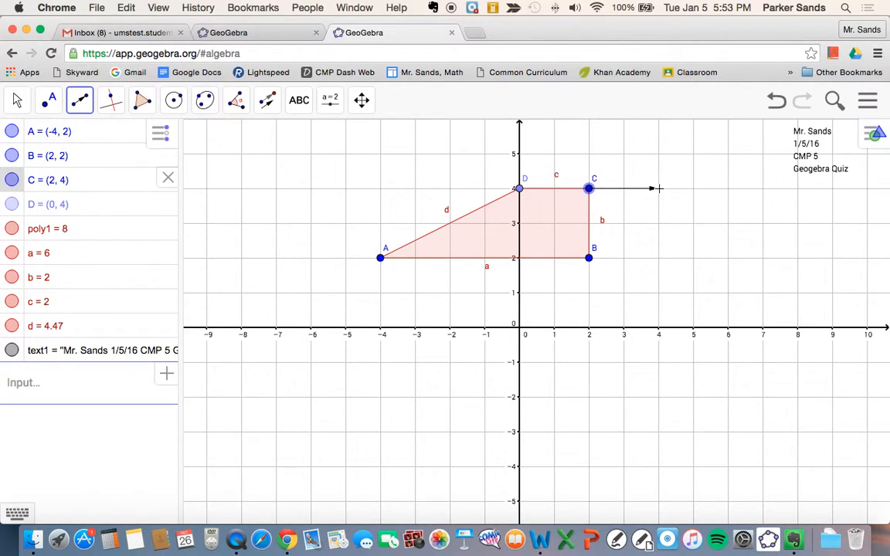
pyautogui.click(728, 188)
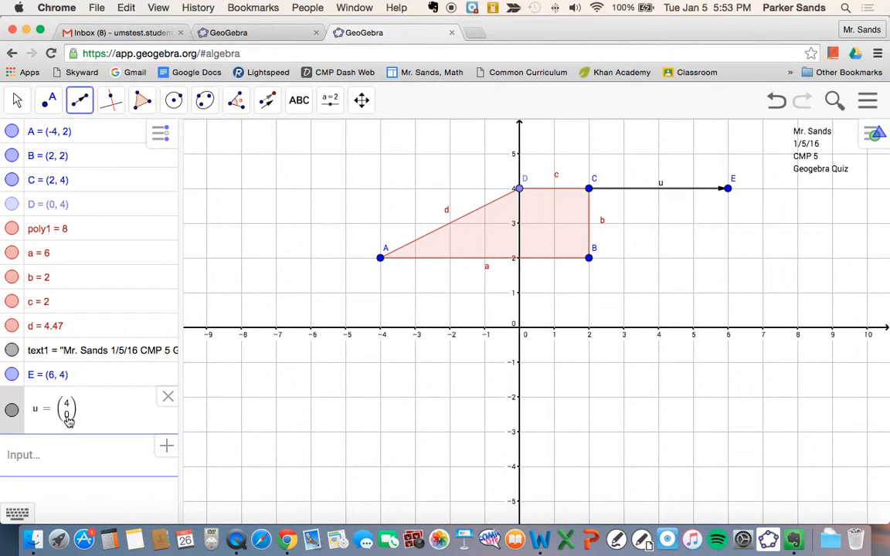
# - Compare the drawn vector with the one given in the Microsoft Word document, and return to GeoGebra
pyautogui.hotkey('ctrl', 'Up')
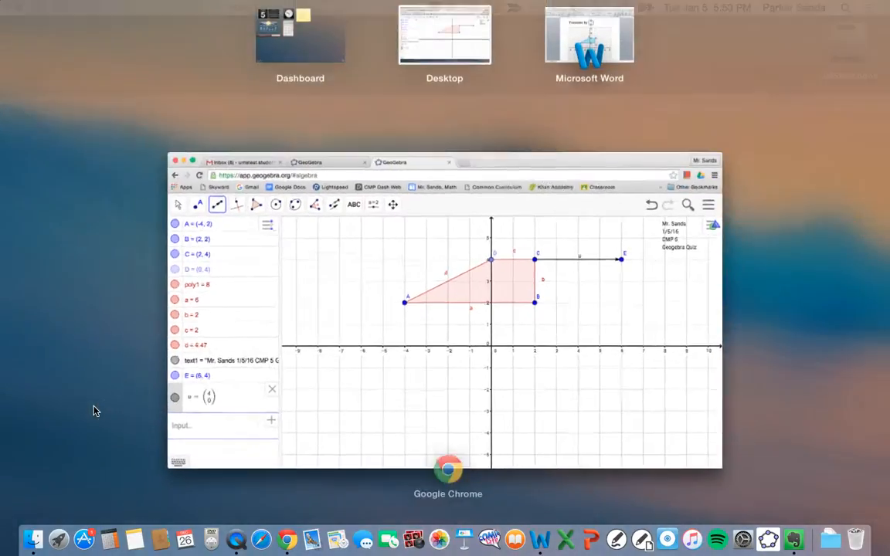
pyautogui.click(591, 46)
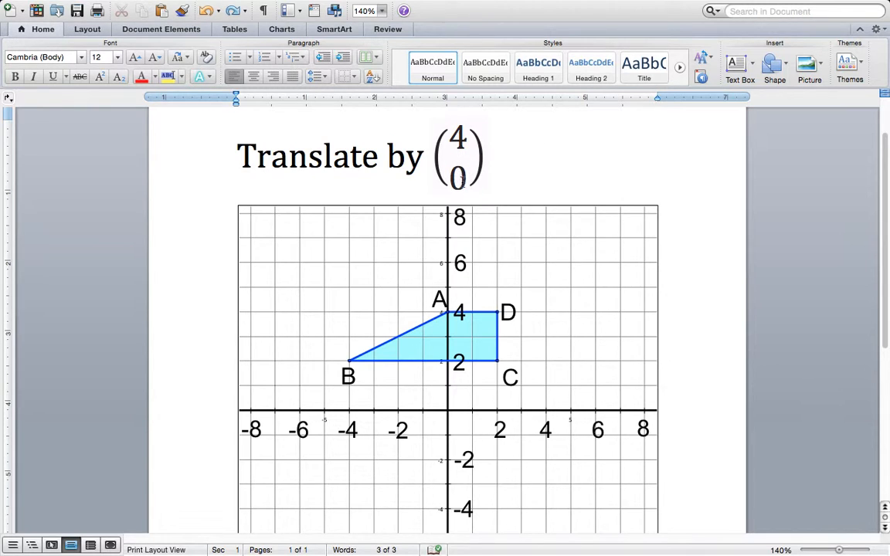
pyautogui.hotkey('ctrl', 'Up')
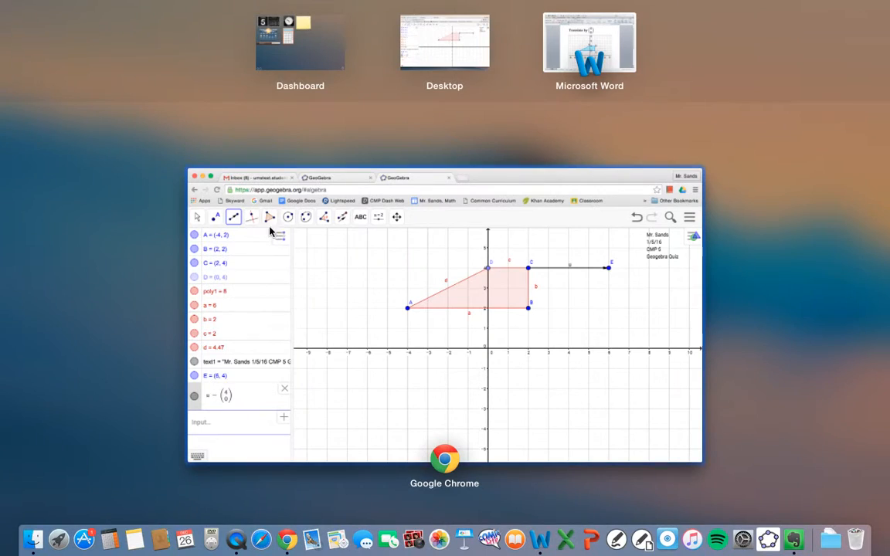
pyautogui.click(345, 283)
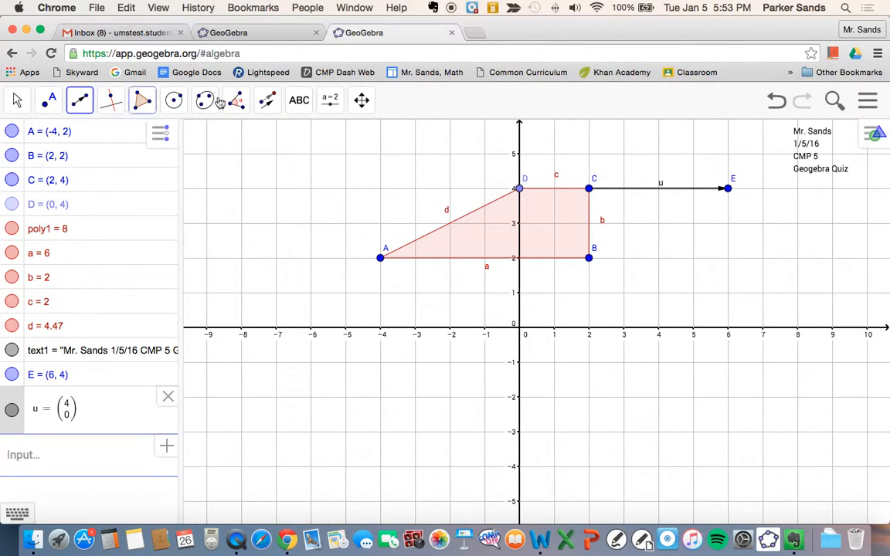
# - Translate the quadrilateral ABCD by the vector drawn from C to E, using Translate by Vector
pyautogui.click(268, 100)
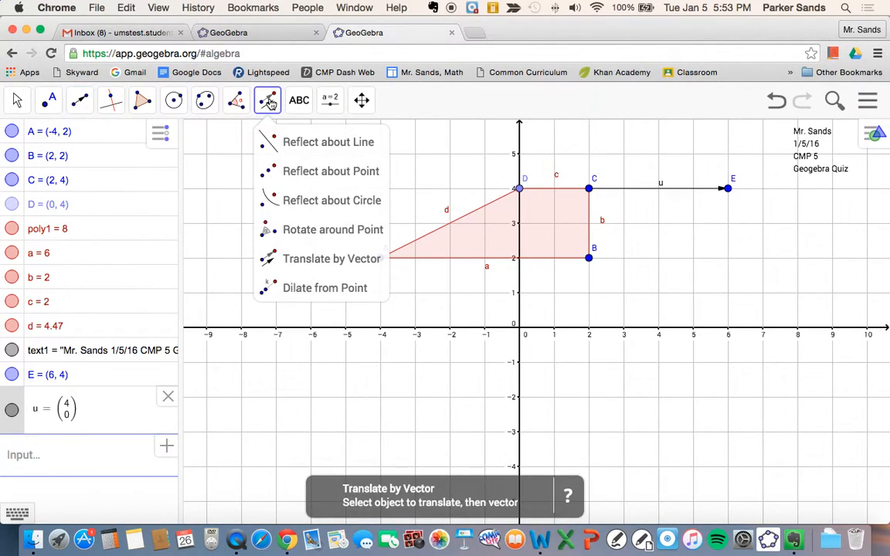
pyautogui.click(335, 260)
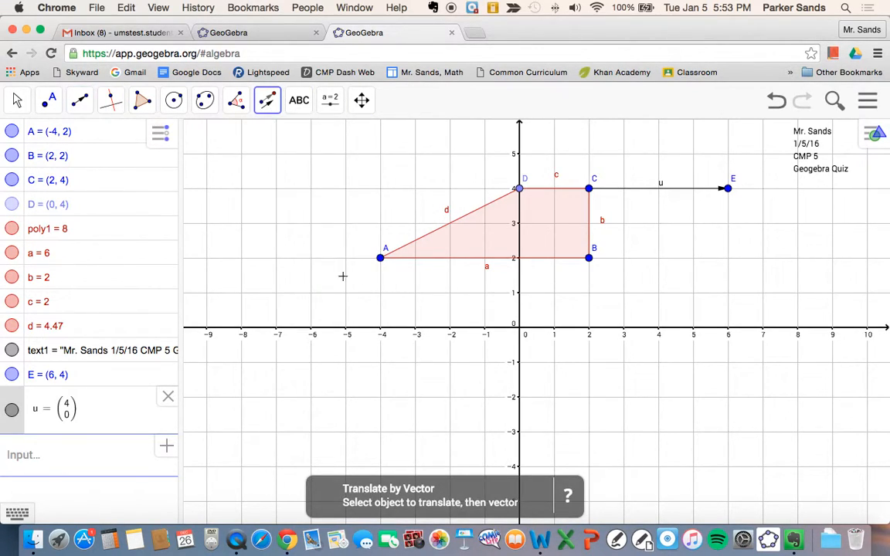
pyautogui.click(497, 205)
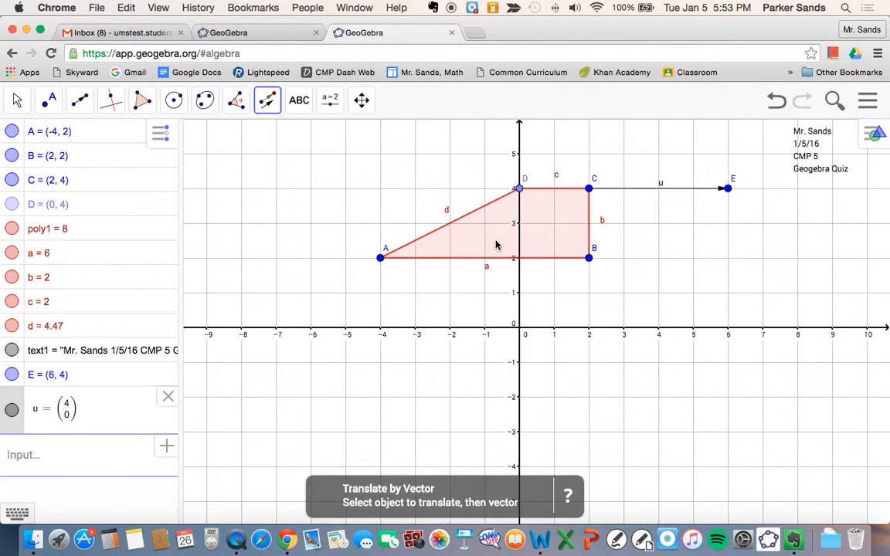
pyautogui.click(669, 191)
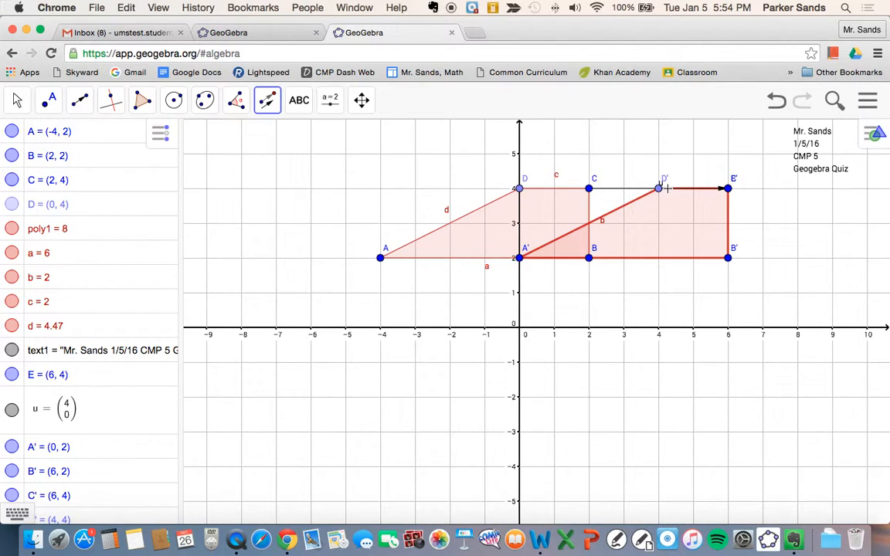
# - Change the colour of the translated quadrilateral to blue
pyautogui.click(870, 133)
pyautogui.click(720, 136)
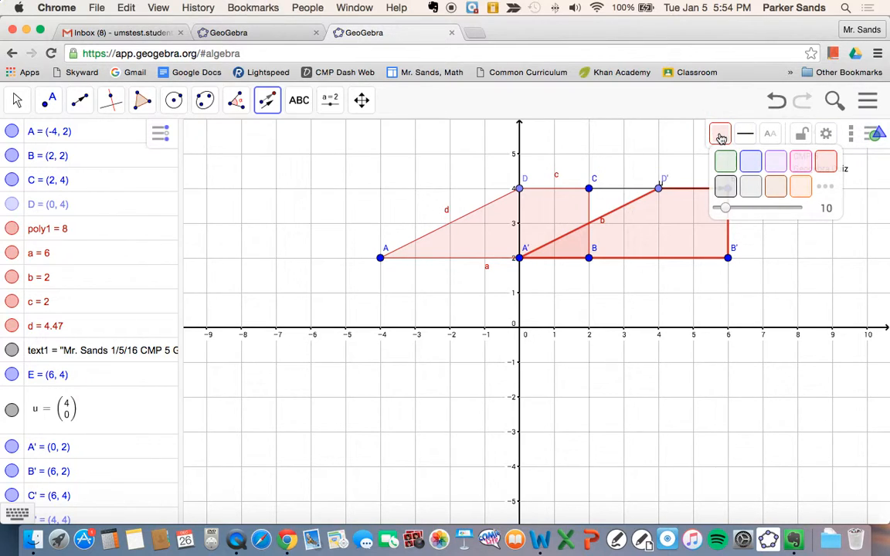
pyautogui.click(752, 163)
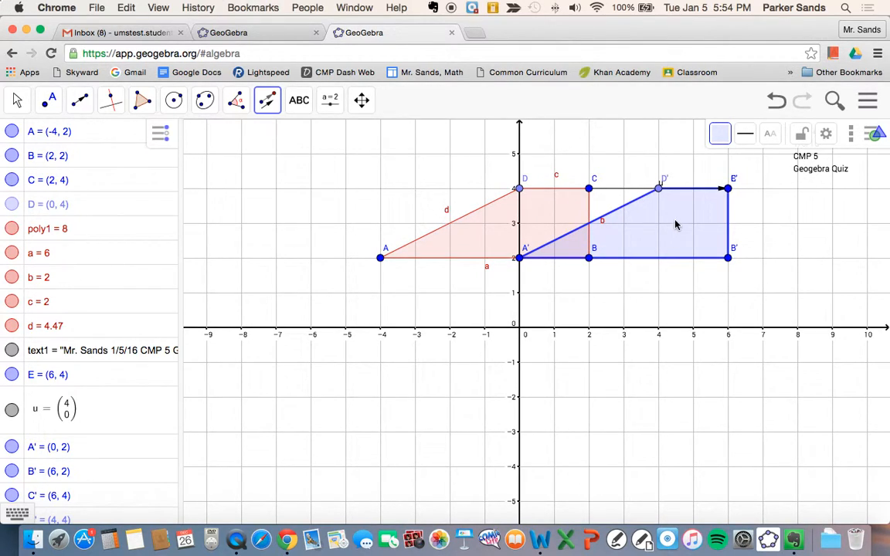
pyautogui.click(880, 134)
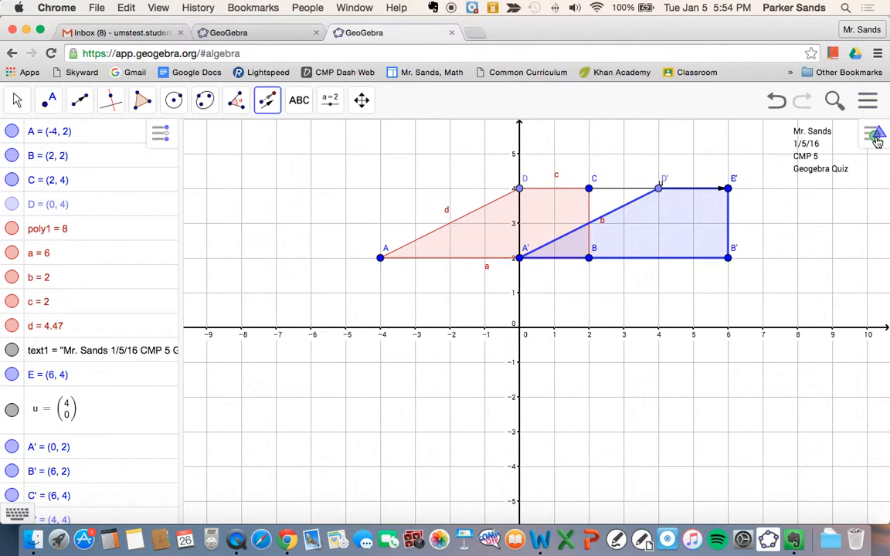
pyautogui.click(875, 136)
pyautogui.click(875, 137)
pyautogui.click(876, 136)
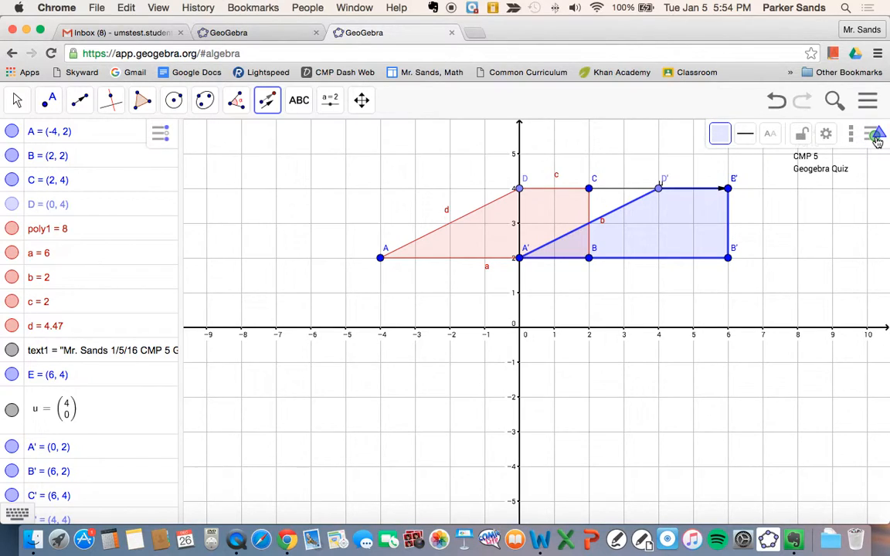
pyautogui.click(876, 137)
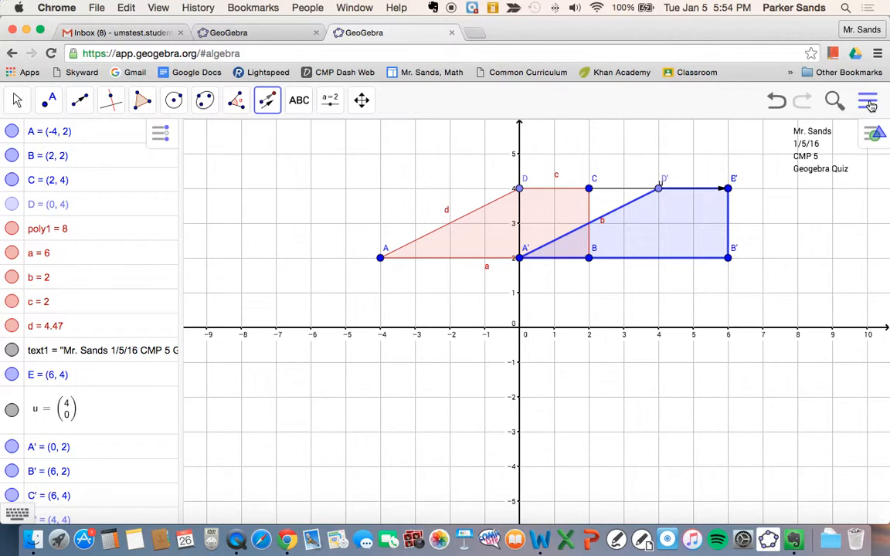
# - Export the construction as a PNG picture, with the author's last name, first name and the word Example as file name
pyautogui.click(868, 102)
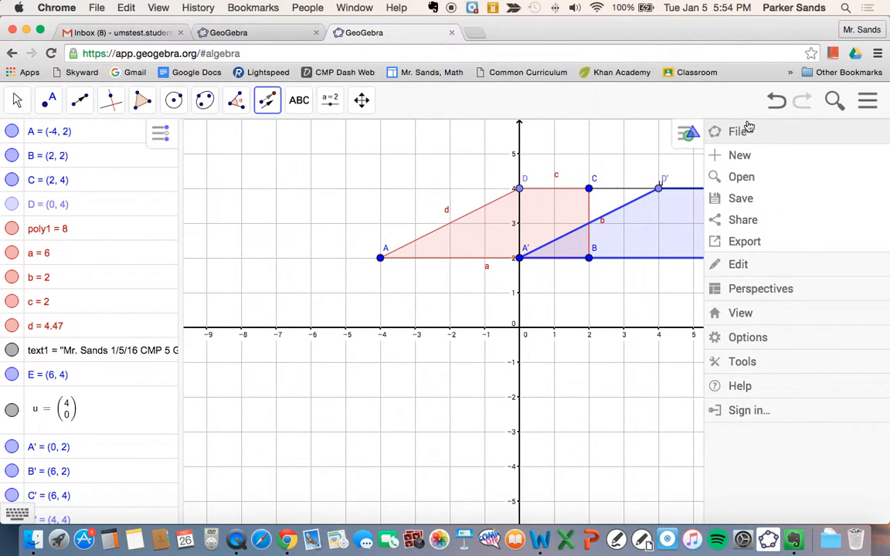
pyautogui.click(751, 244)
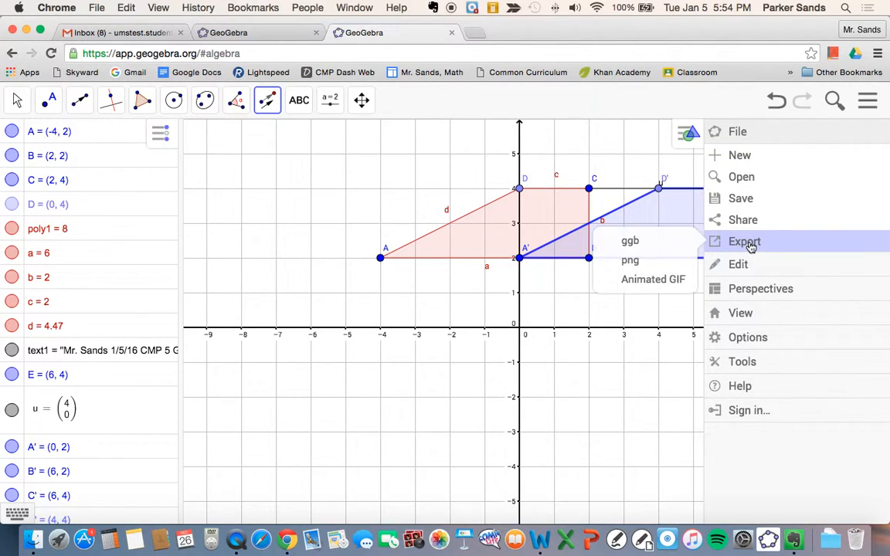
pyautogui.click(630, 261)
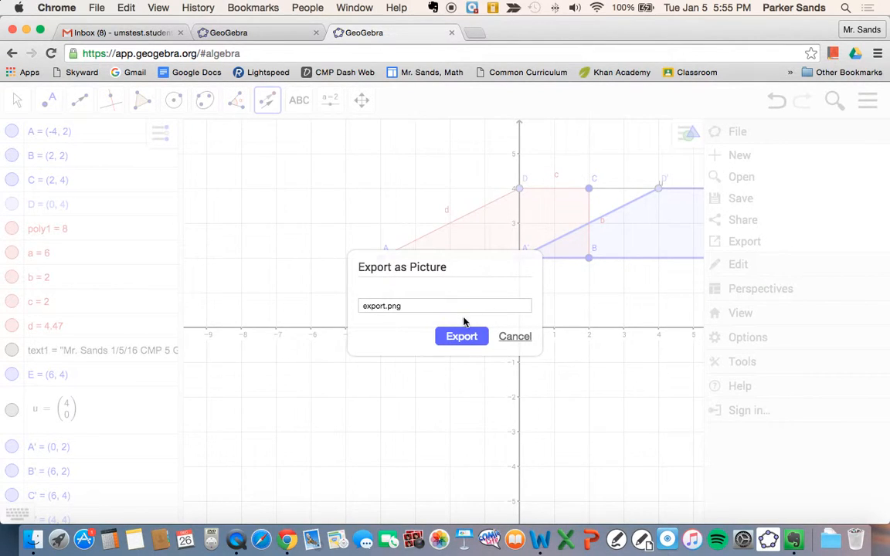
pyautogui.doubleClick(375, 307)
pyautogui.write('Sands, Parker, Example')
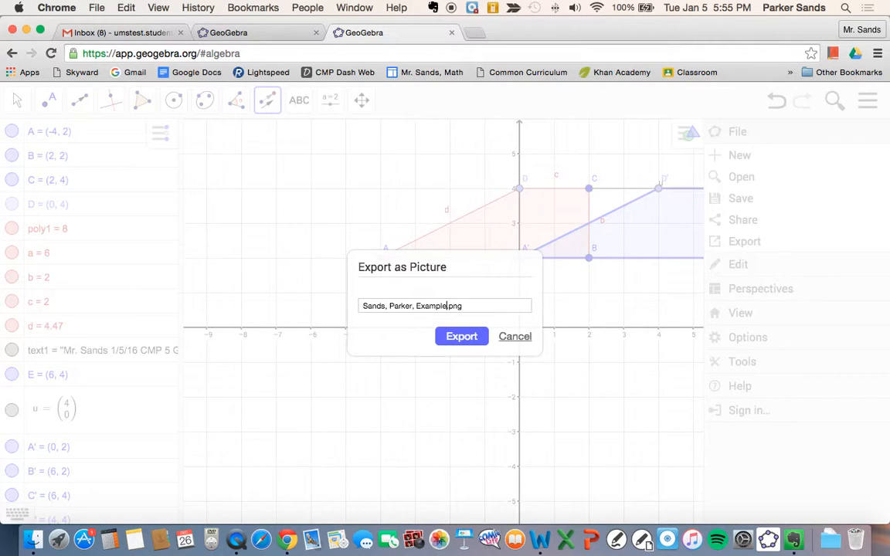
pyautogui.click(484, 340)
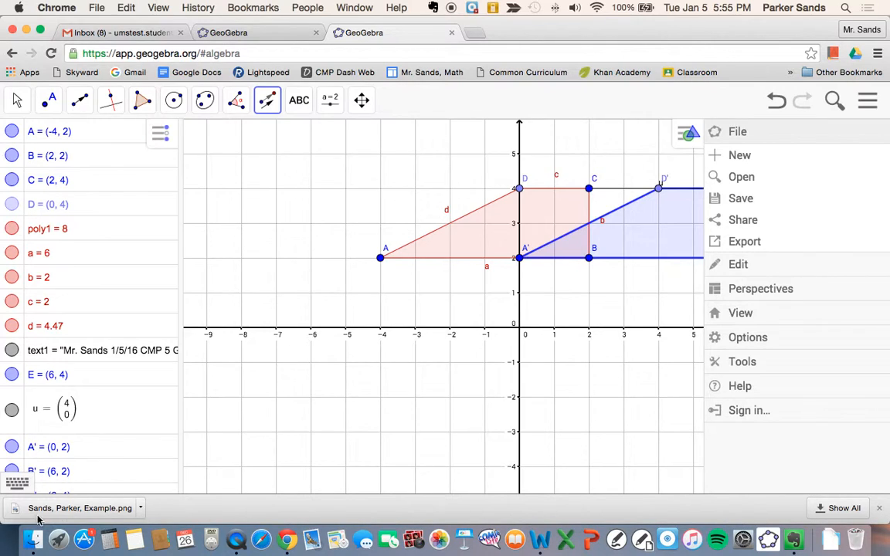
# - Open the exported PNG picture from the browser's downloads in Preview and save it
pyautogui.click(140, 508)
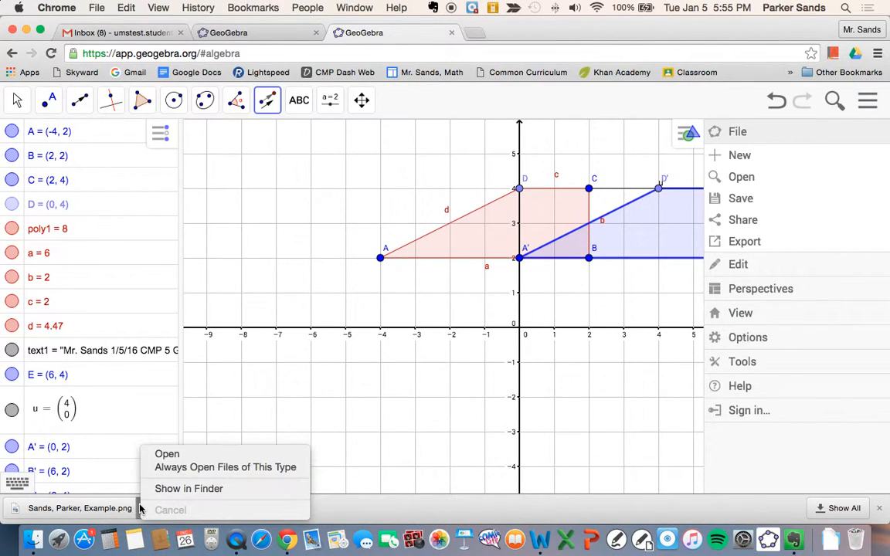
pyautogui.click(170, 455)
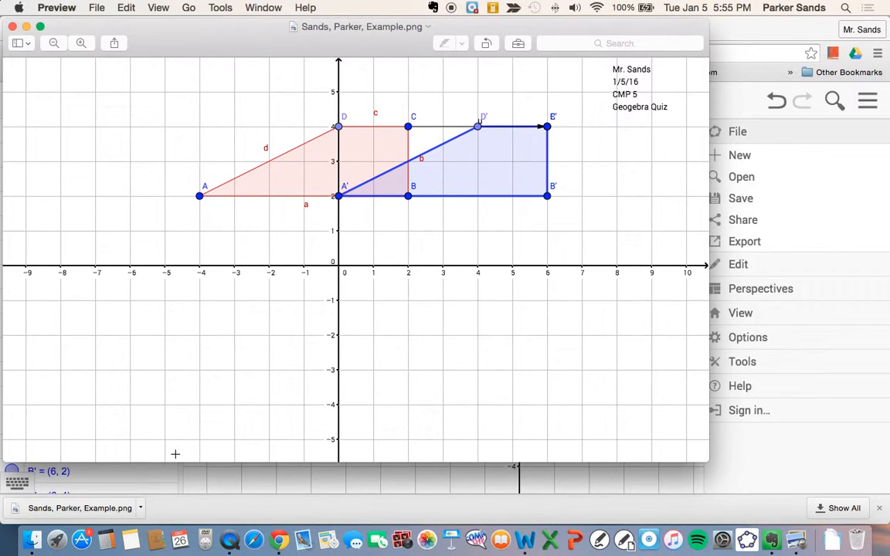
pyautogui.click(96, 8)
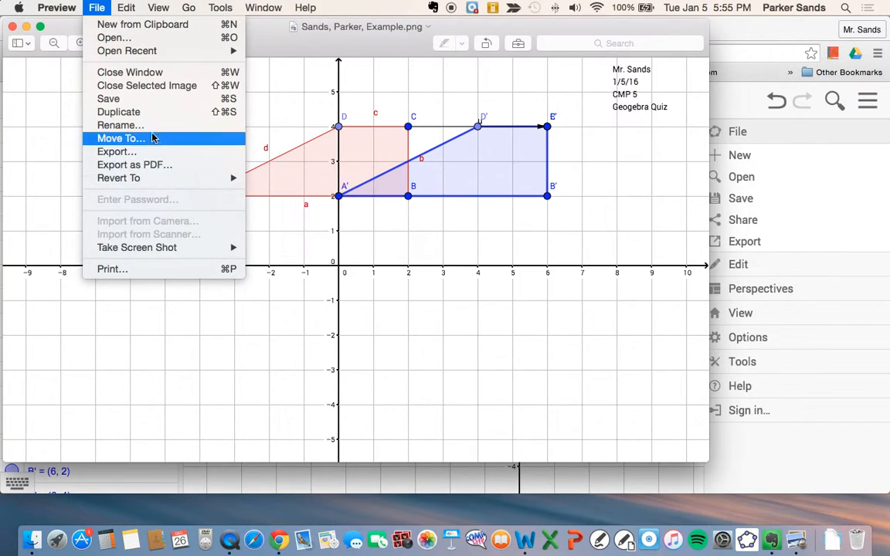
pyautogui.click(157, 102)
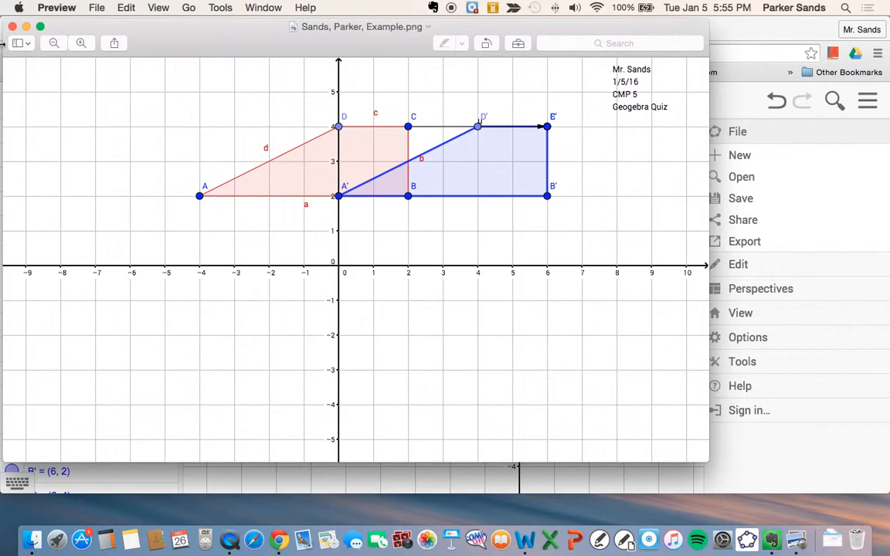
# - Move the PNG picture from Downloads to the Documents folder and close its window
pyautogui.click(97, 7)
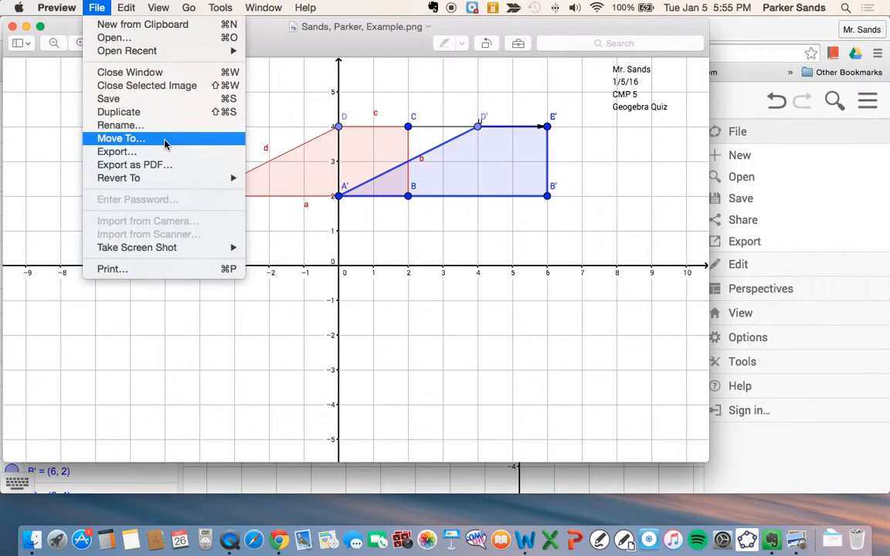
pyautogui.press('Escape')
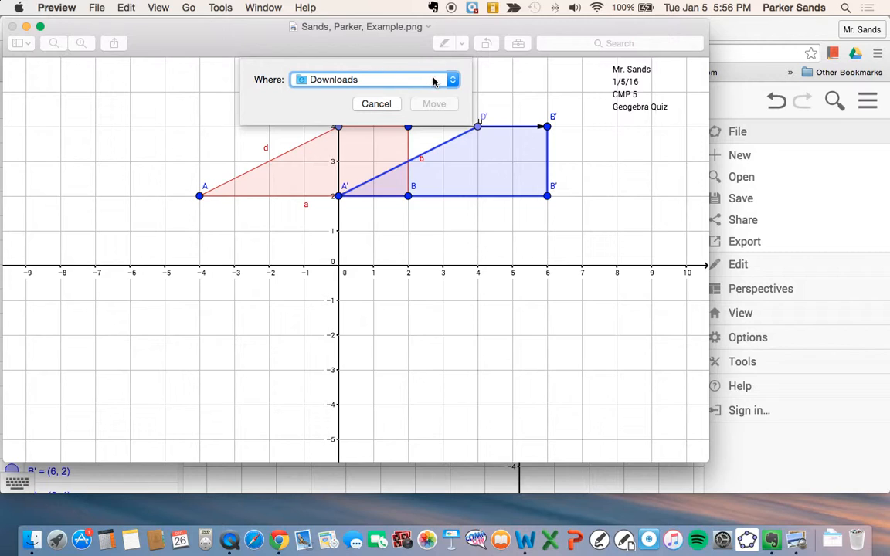
pyautogui.click(452, 80)
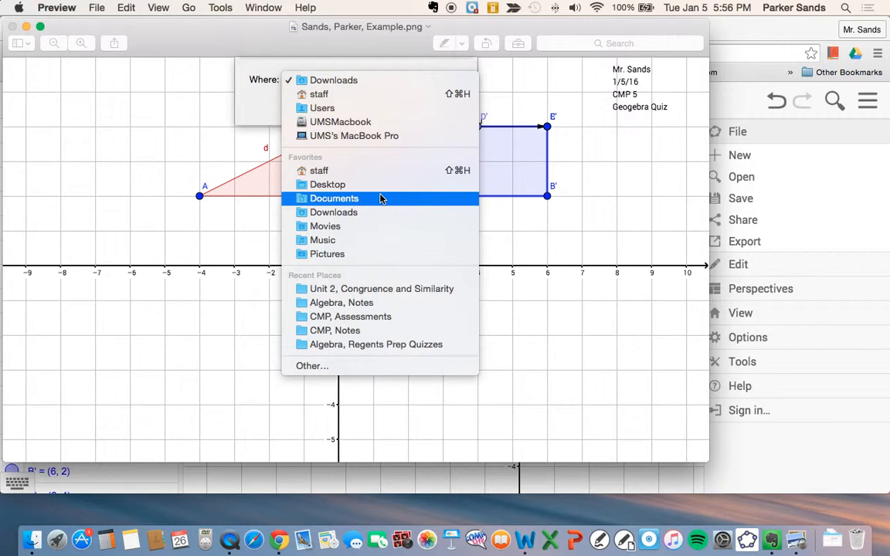
pyautogui.click(326, 201)
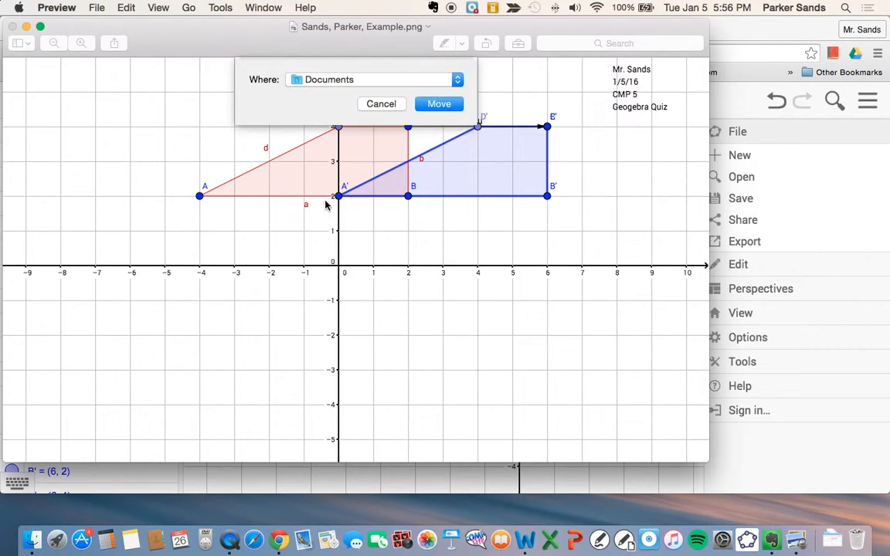
pyautogui.click(441, 104)
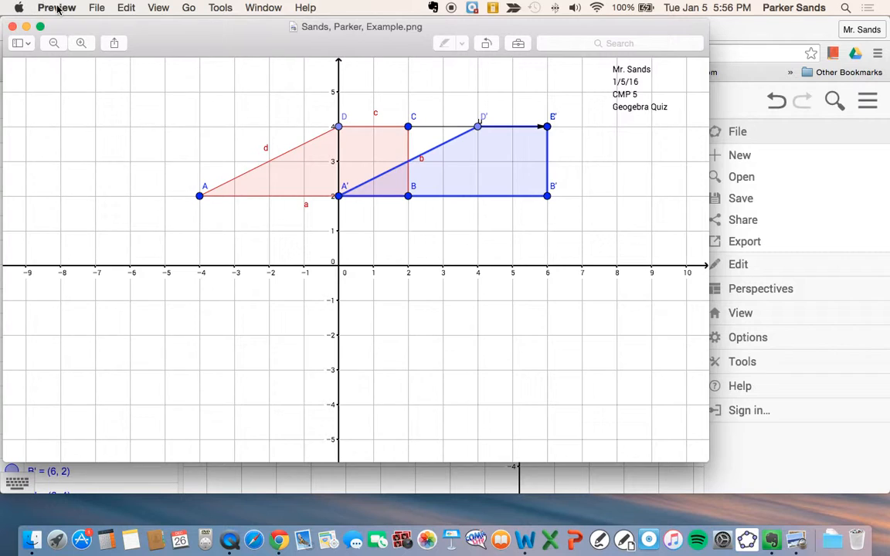
pyautogui.click(12, 28)
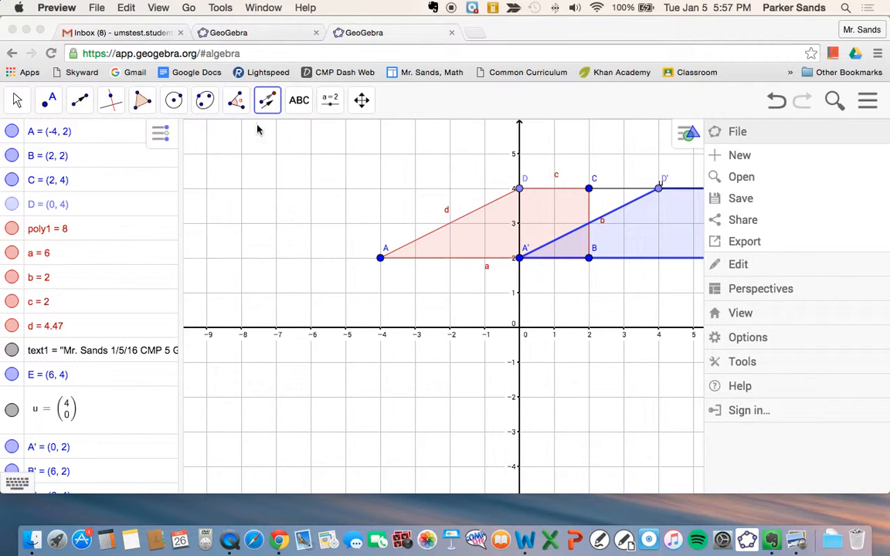
# - Switch to the Gmail inbox, open Google Drive from there, and dismiss its welcome message
pyautogui.click(124, 32)
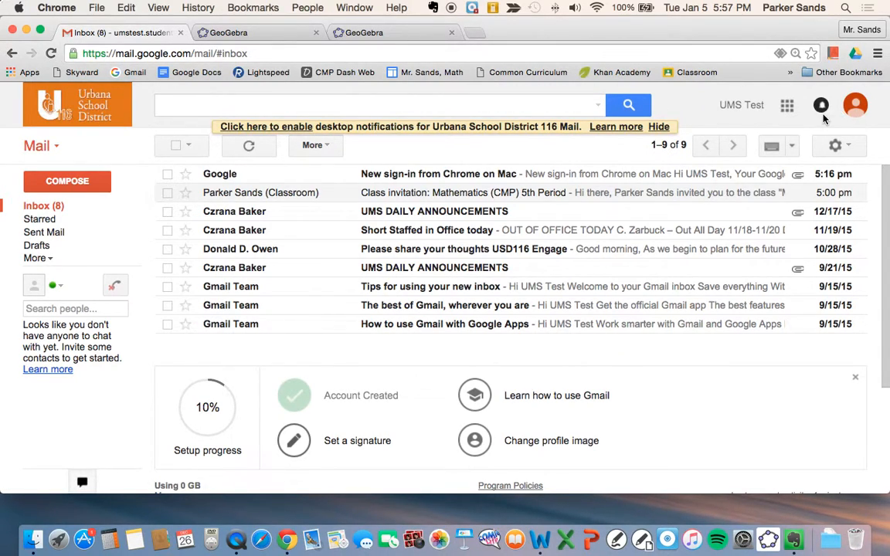
pyautogui.click(789, 107)
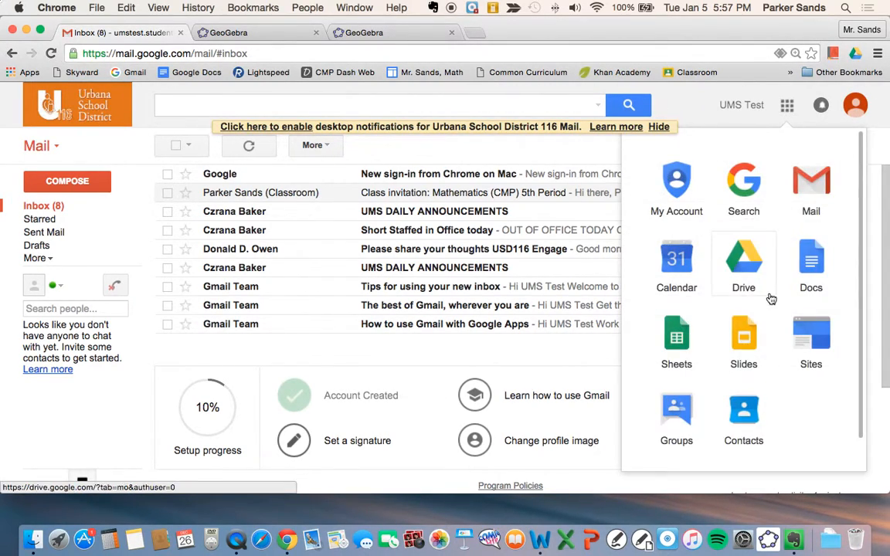
pyautogui.click(743, 263)
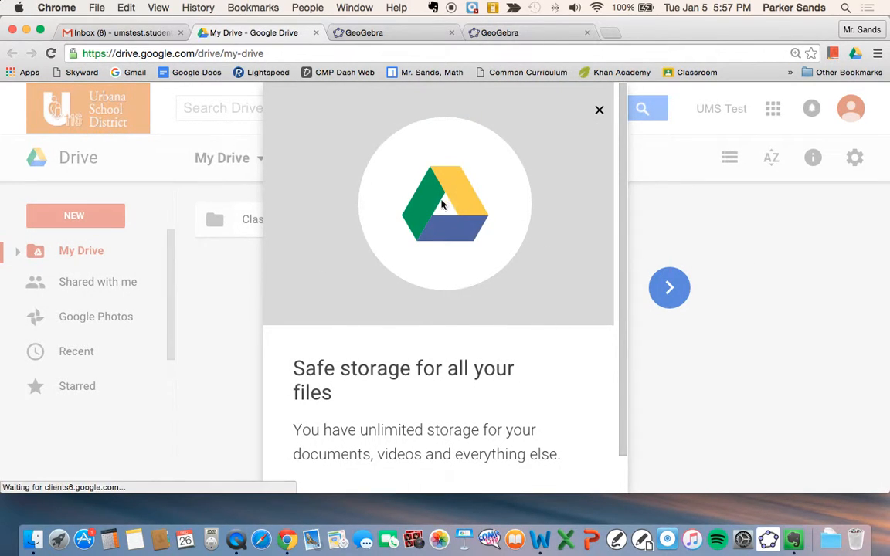
pyautogui.click(599, 110)
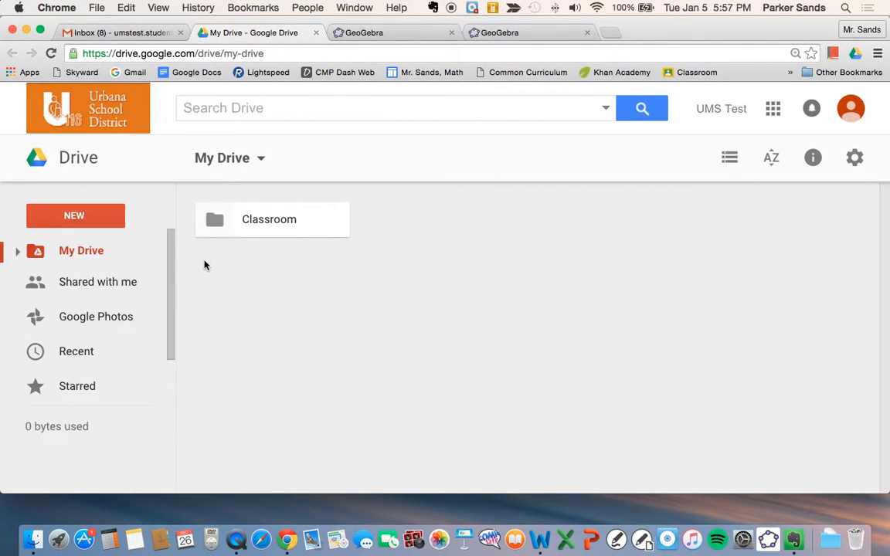
# - Upload the exported Example PNG picture from the Documents folder to My Drive
pyautogui.click(77, 222)
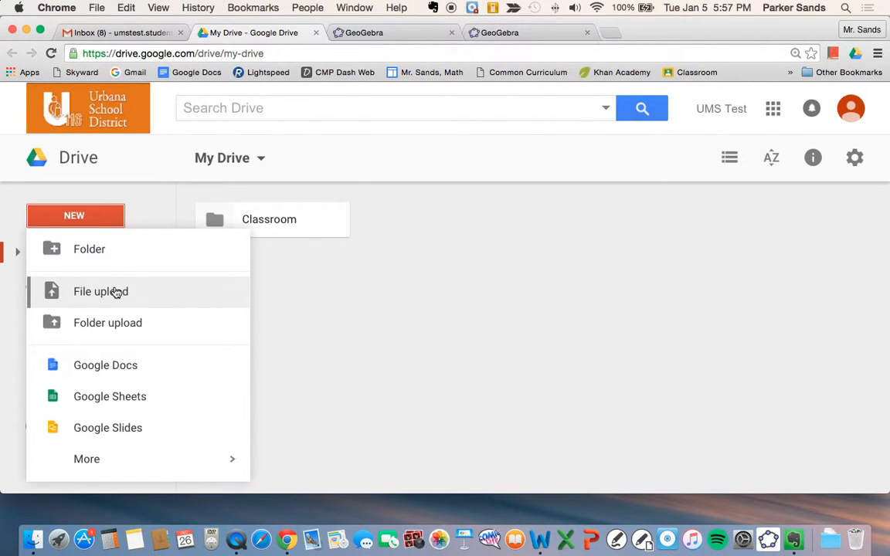
pyautogui.click(116, 291)
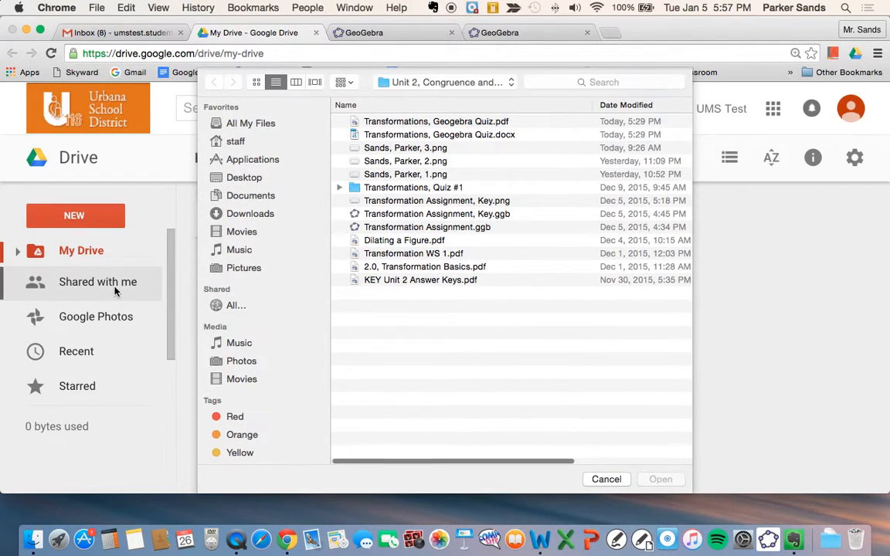
pyautogui.click(261, 200)
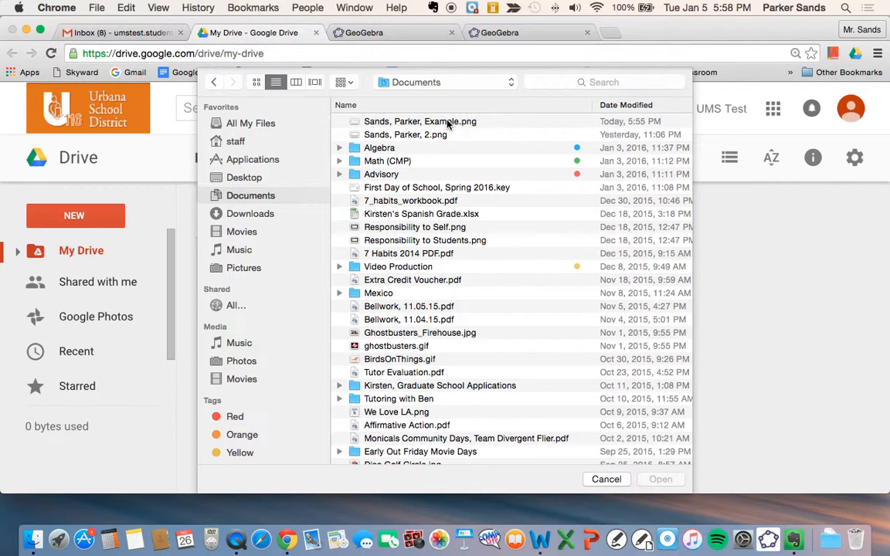
pyautogui.click(409, 123)
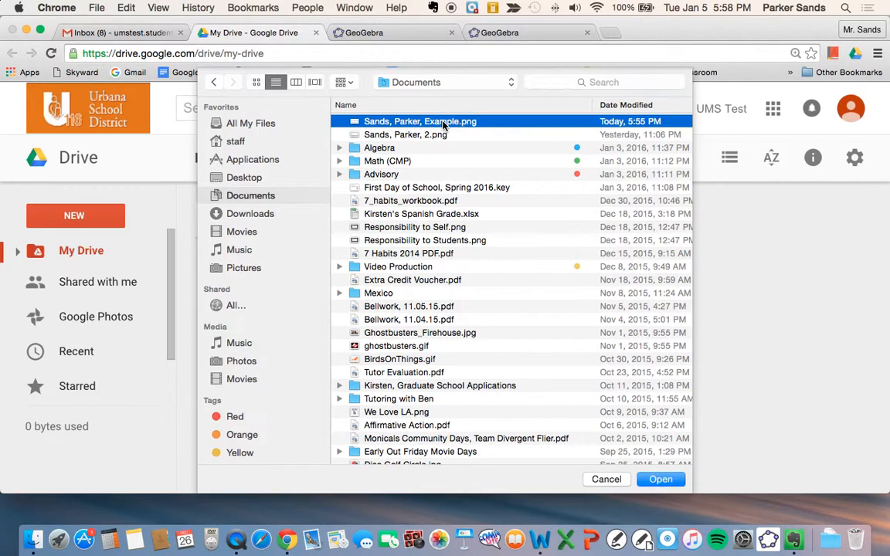
pyautogui.click(661, 480)
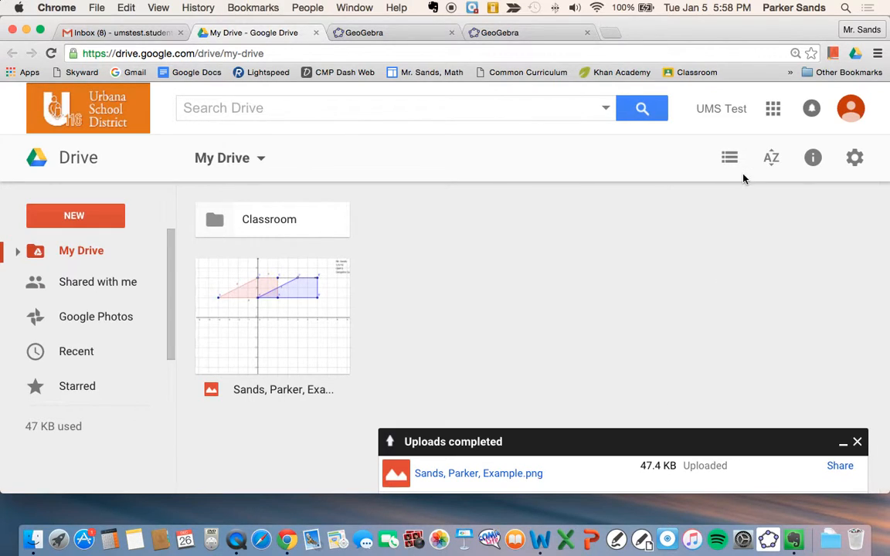
# - Open Google Classroom in a new browser tab
pyautogui.click(615, 35)
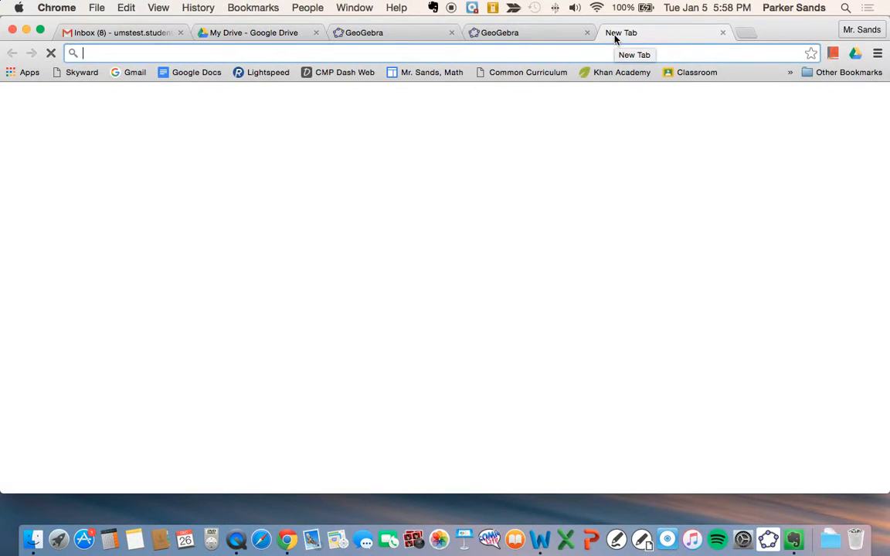
pyautogui.click(684, 76)
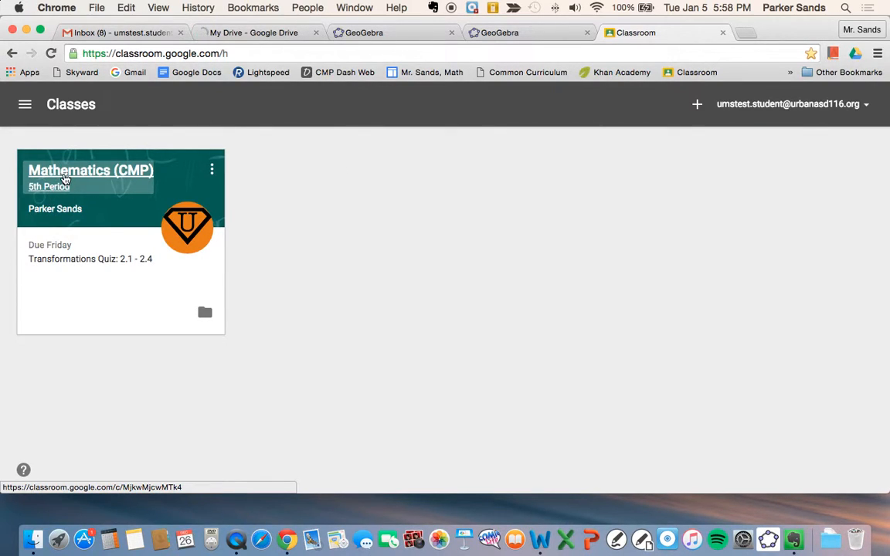
# - Open the Transformations Quiz: 2.1 - 2.4 assignment in the Mathematics (CMP) 5th Period class and dismiss its mark-as-done tip
pyautogui.click(60, 176)
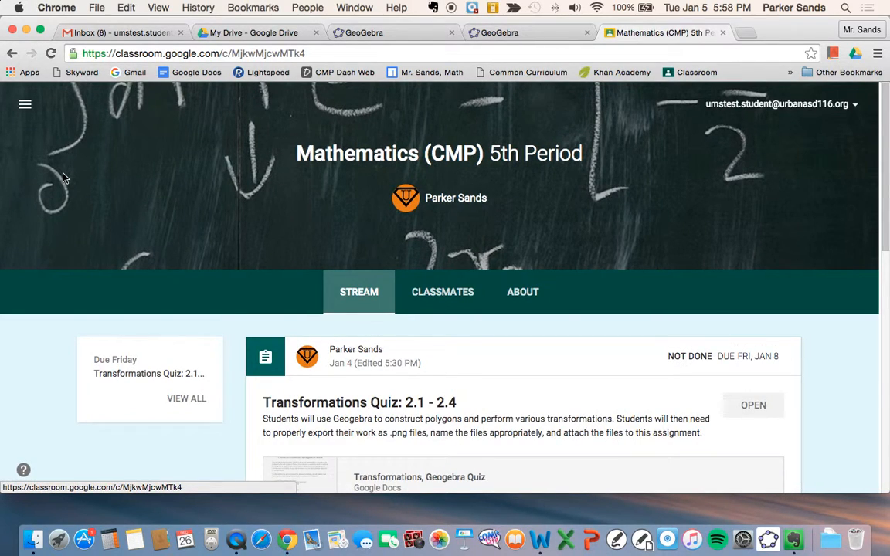
pyautogui.scroll(-4, 330, 261)
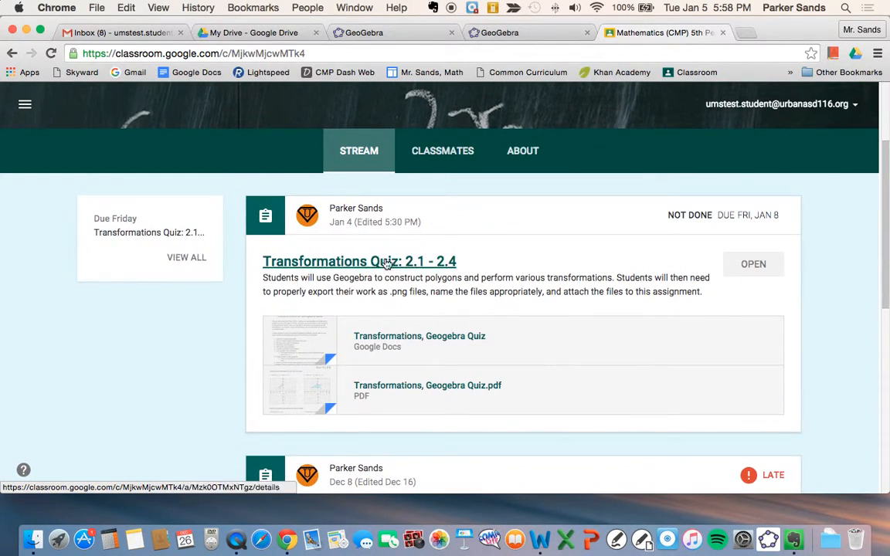
pyautogui.click(760, 266)
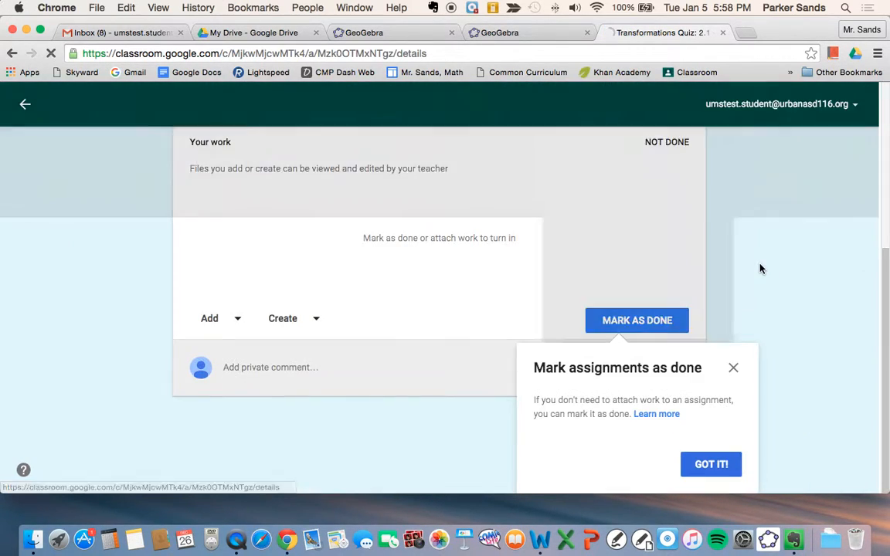
pyautogui.click(734, 369)
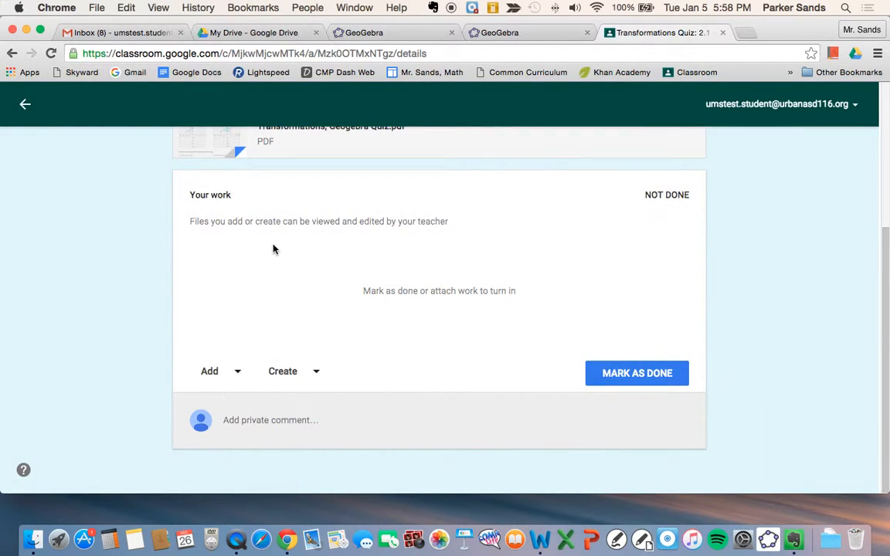
# - Attach the Example PNG picture from My Drive in Google Drive to the assignment's work
pyautogui.click(236, 373)
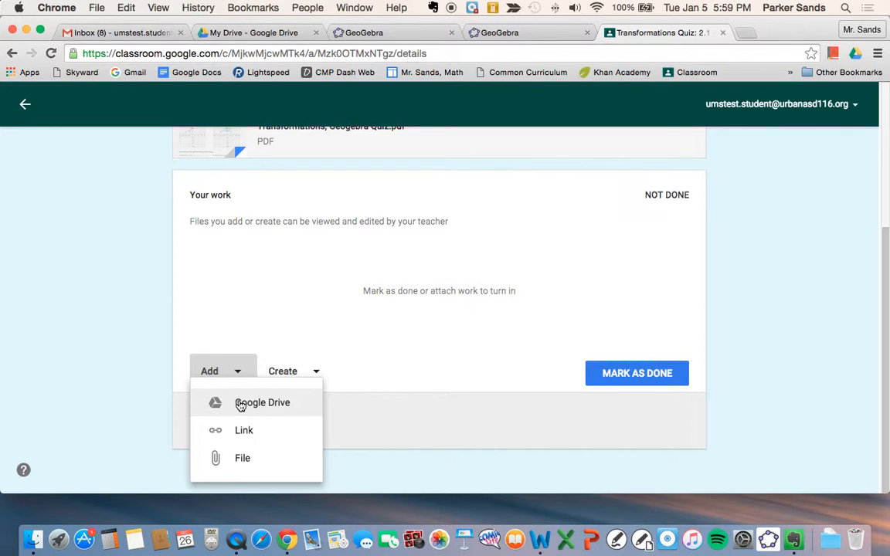
pyautogui.click(263, 403)
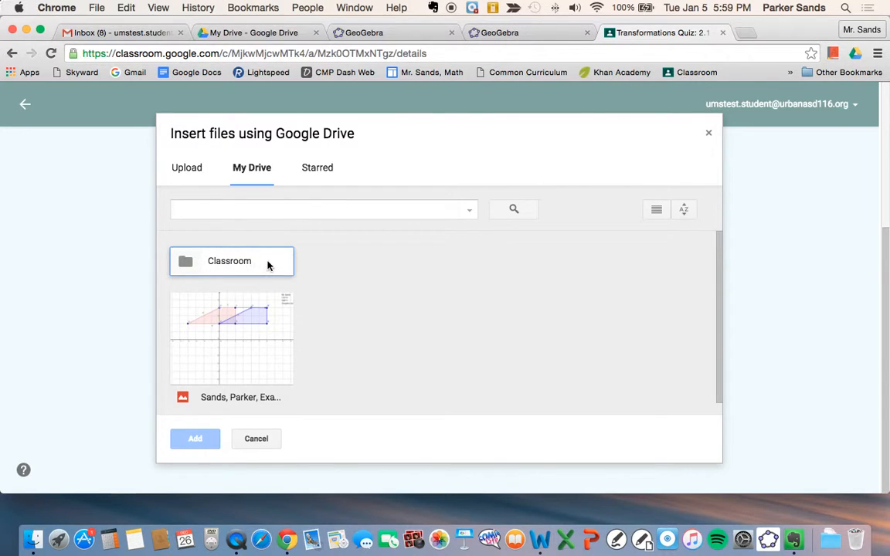
pyautogui.click(232, 352)
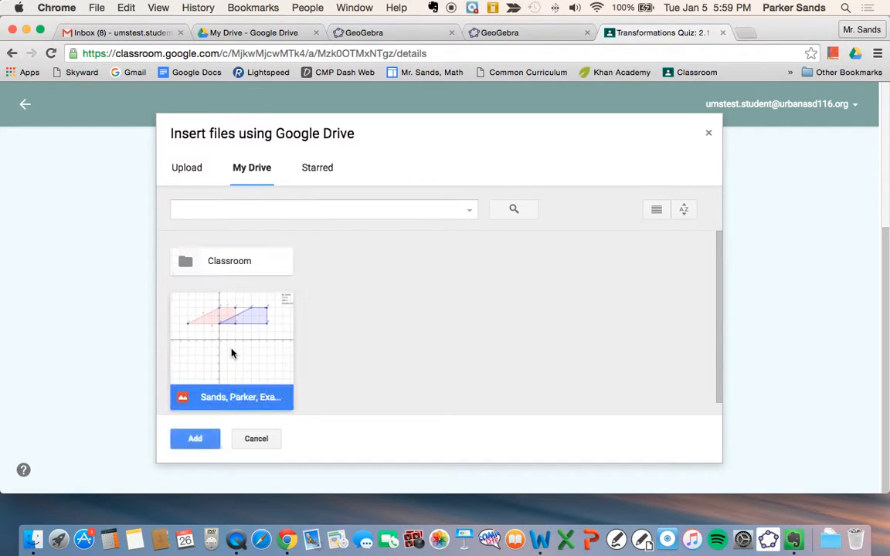
pyautogui.click(195, 439)
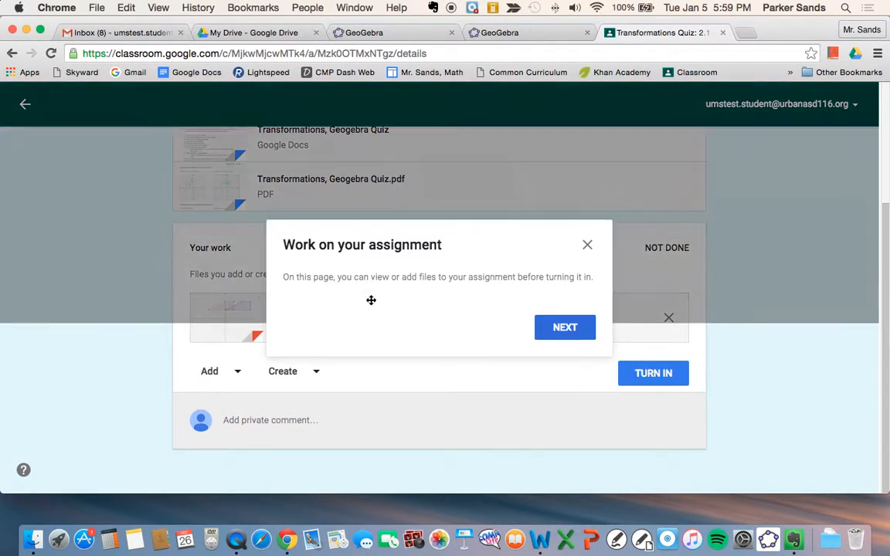
# - Dismiss the assignment tips and turn in the attached picture for the Transformations Quiz, confirming the submission
pyautogui.click(563, 327)
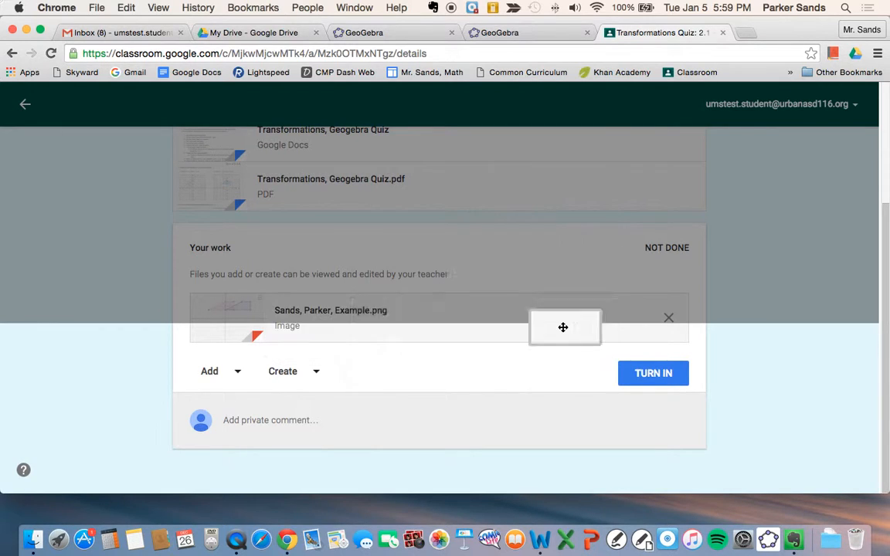
pyautogui.click(627, 424)
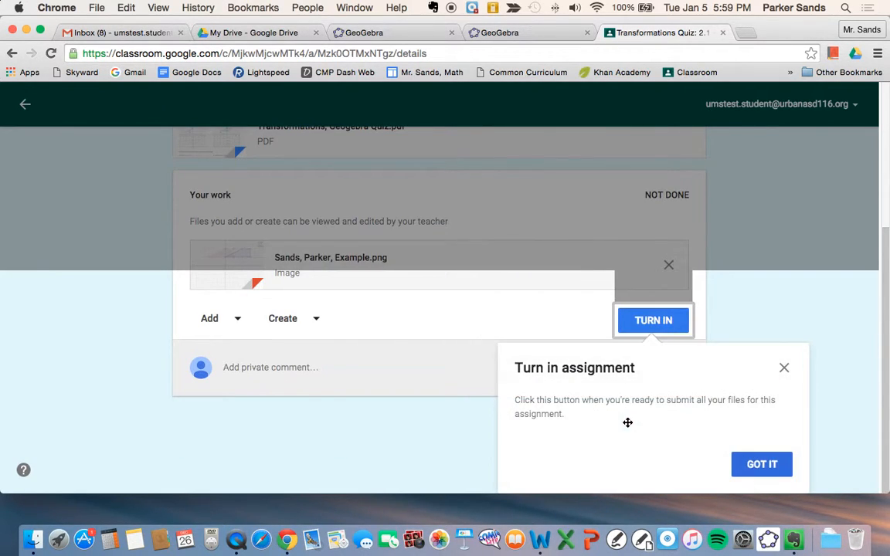
pyautogui.click(765, 472)
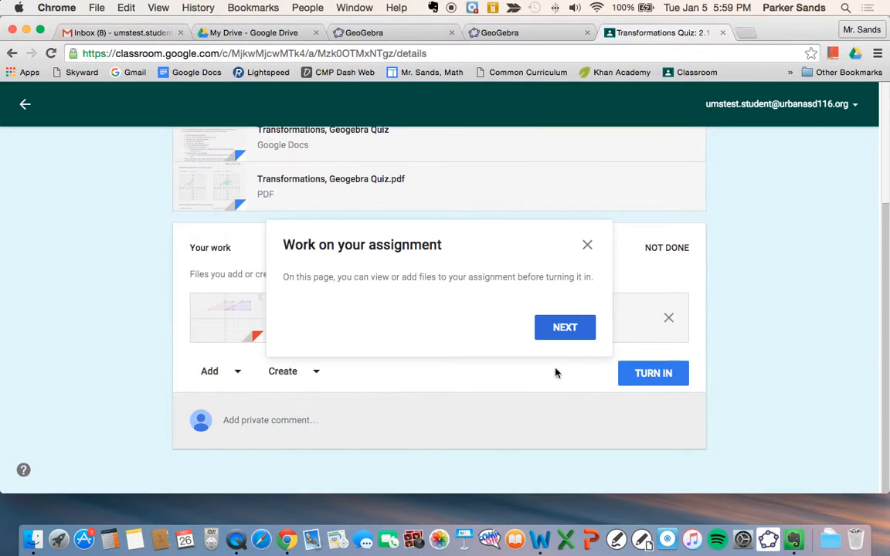
pyautogui.click(587, 247)
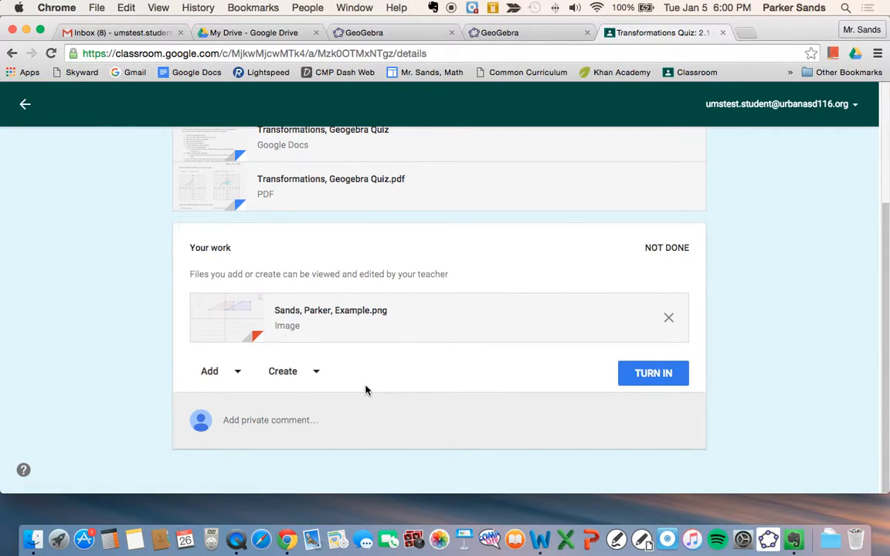
pyautogui.click(669, 374)
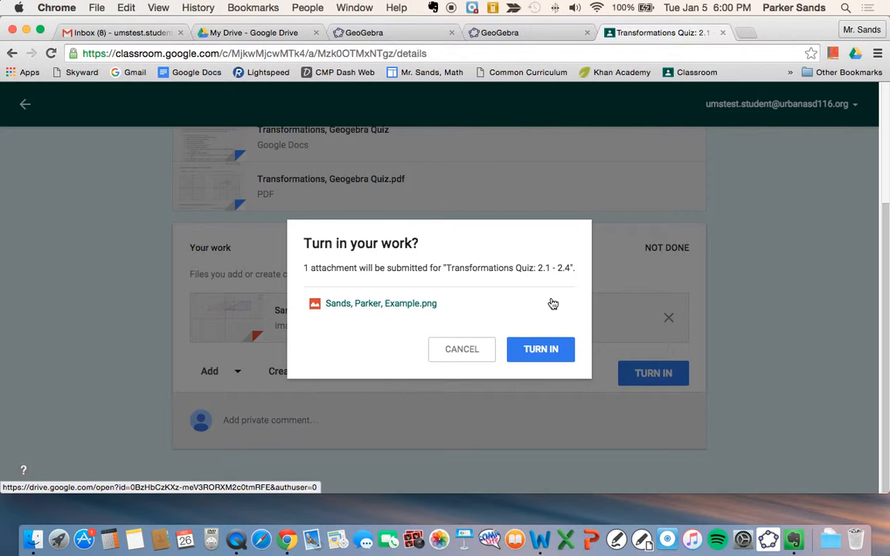
pyautogui.click(546, 360)
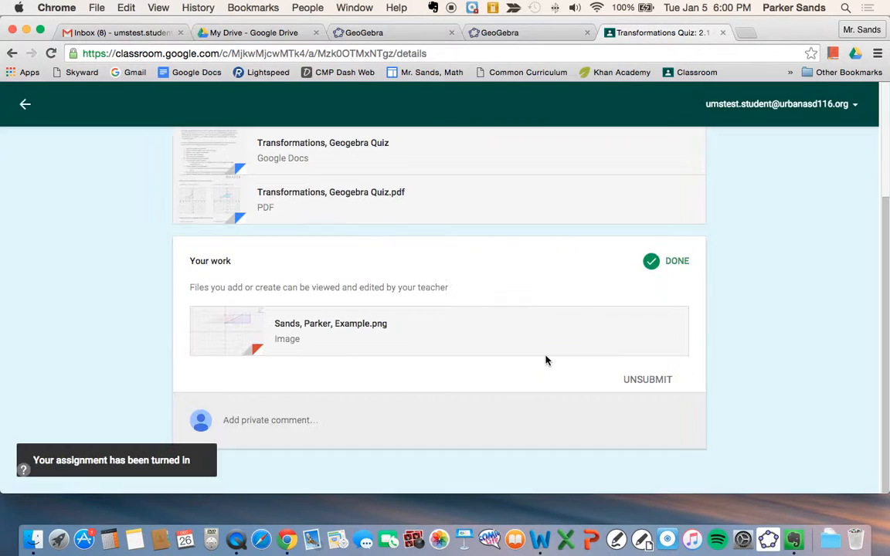